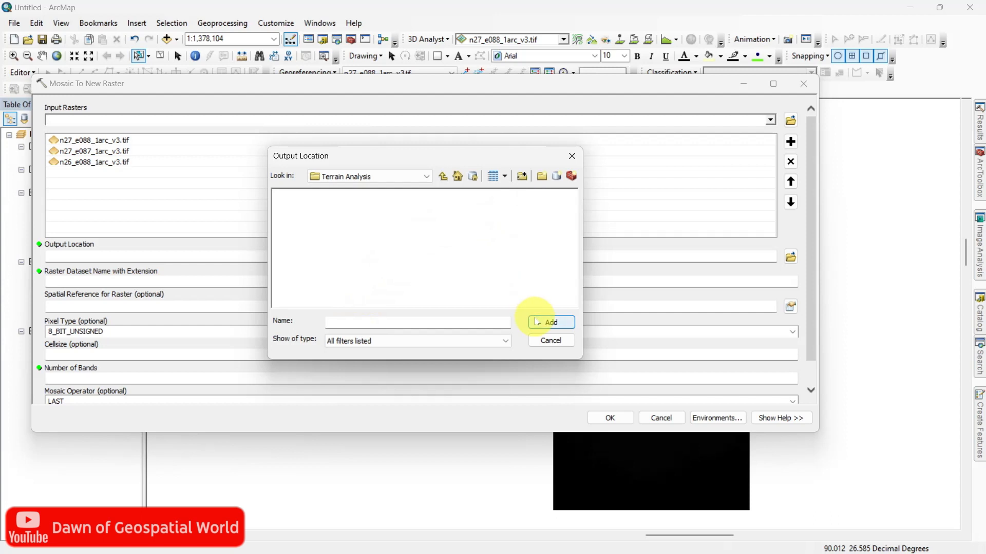
Step: Set the mosaic's output location to New Folder inside Terrain Analysis and name the raster dataset Mosaic.tif
click(548, 322)
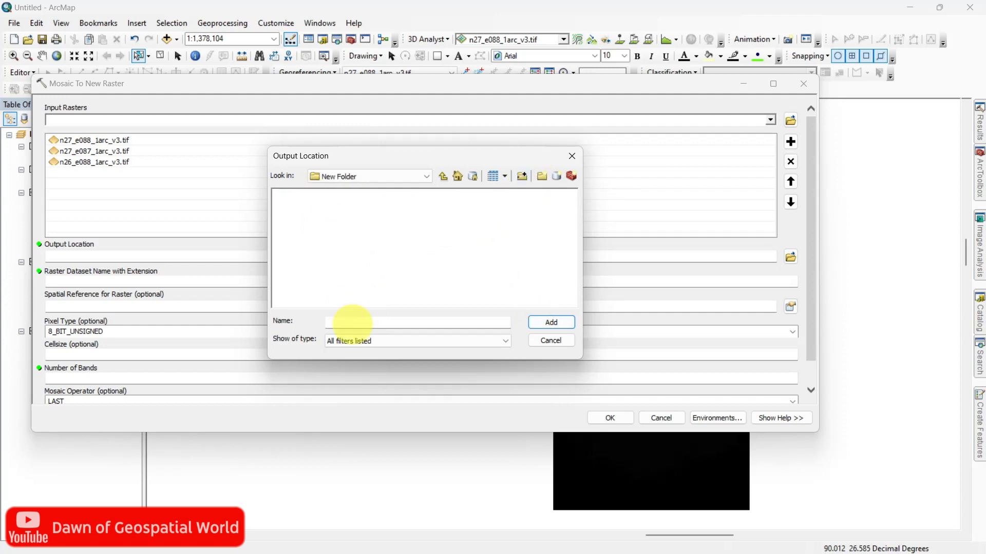
click(442, 176)
click(556, 323)
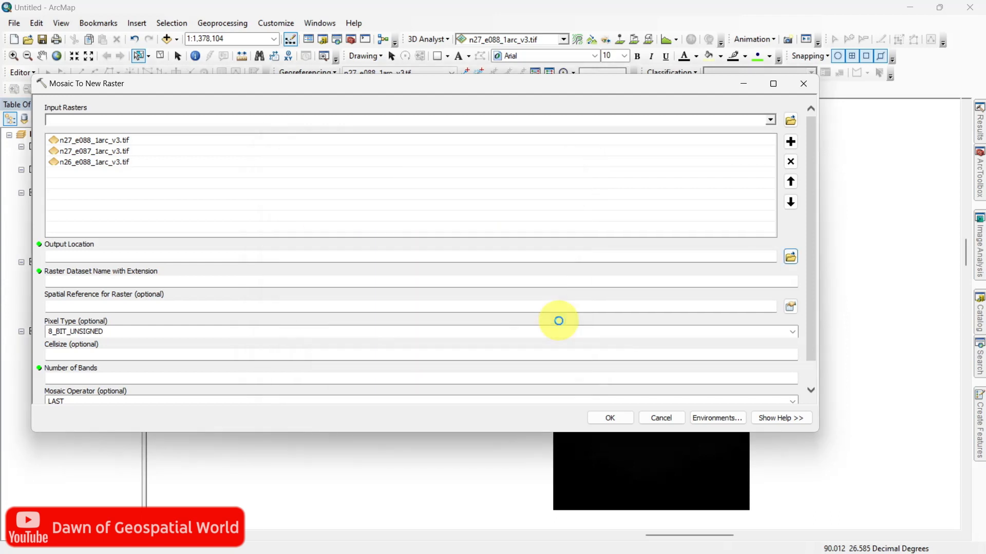
click(416, 281)
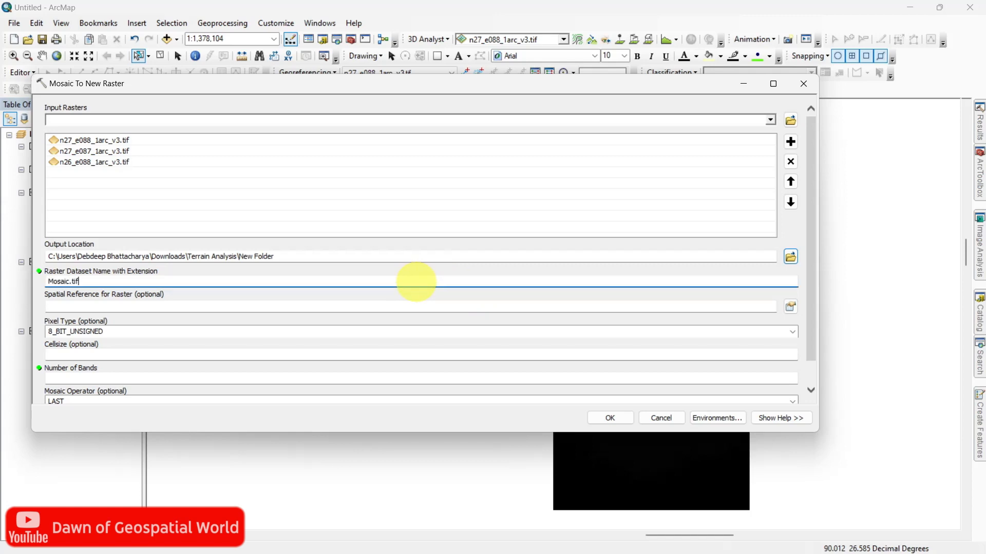
Step: Assign WGS_1984_UTM_Zone_45N as the spatial reference for the mosaic raster
click(791, 306)
click(359, 170)
click(499, 417)
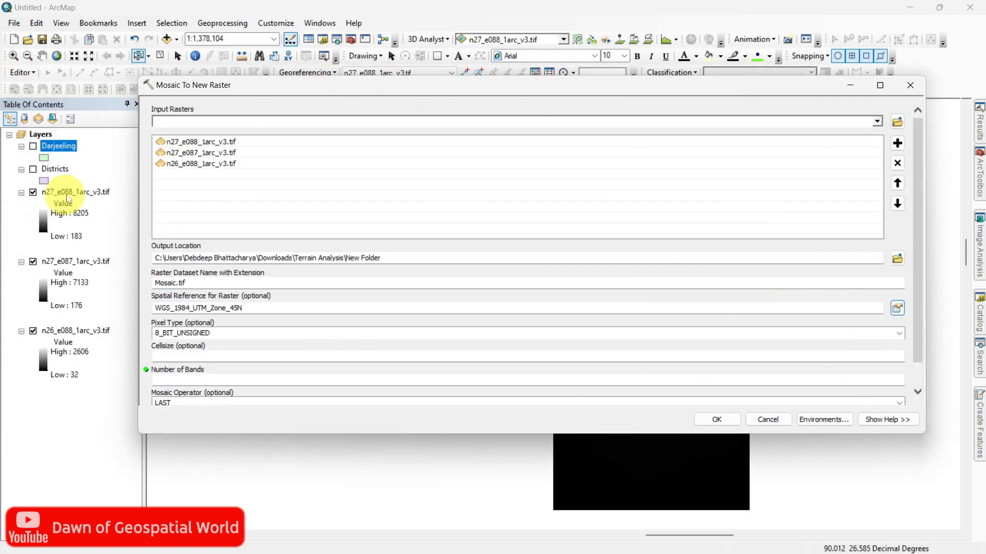
Step: Check the source properties of n27_e088_1arc_v3.tif, then run the mosaic with the pixel type set to 16_BIT_SIGNED
click(67, 195)
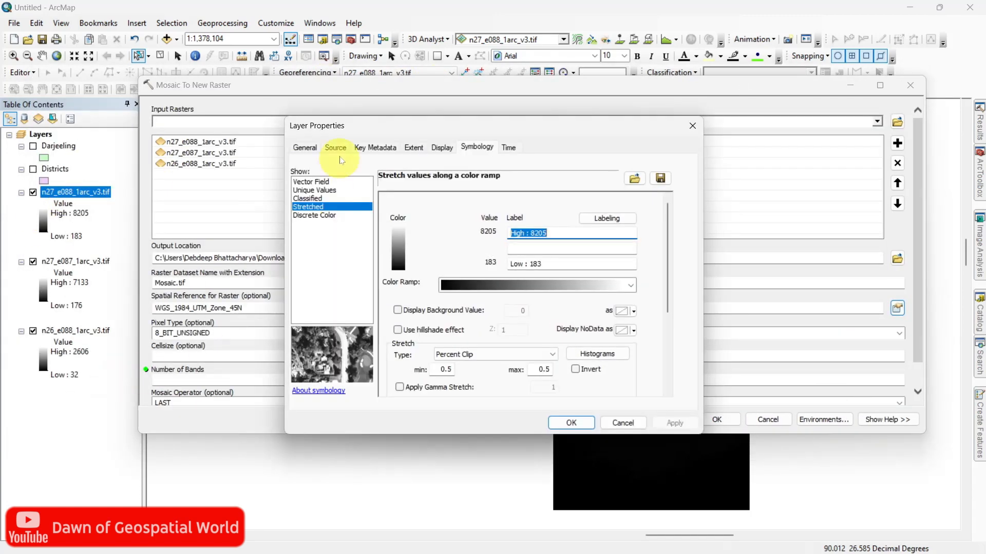
click(335, 148)
click(692, 127)
click(899, 333)
click(652, 387)
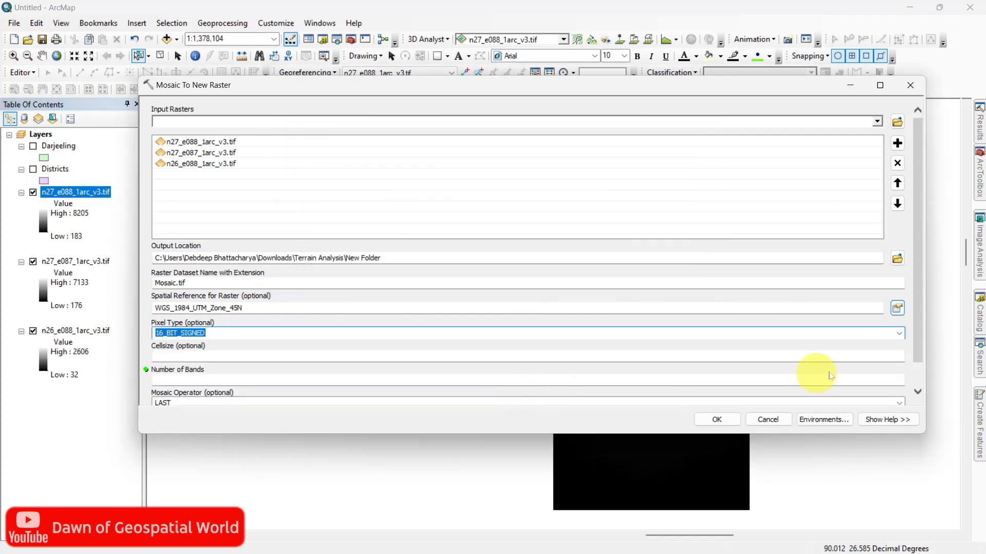
click(705, 419)
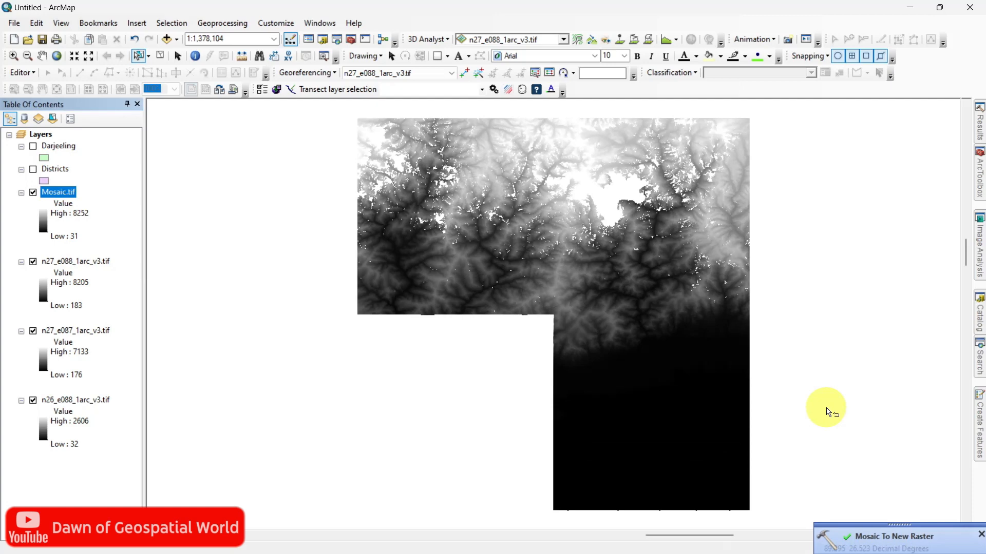
Step: Hide the three original n27 and n26 elevation tiles and show the Darjeeling boundary over Mosaic.tif
click(981, 535)
click(31, 263)
click(33, 262)
click(33, 331)
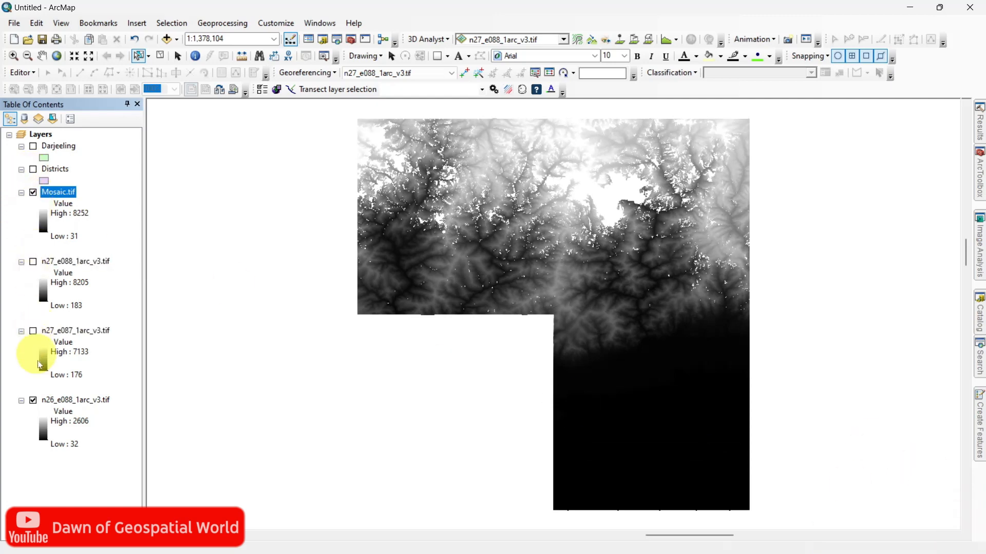
click(33, 400)
click(33, 147)
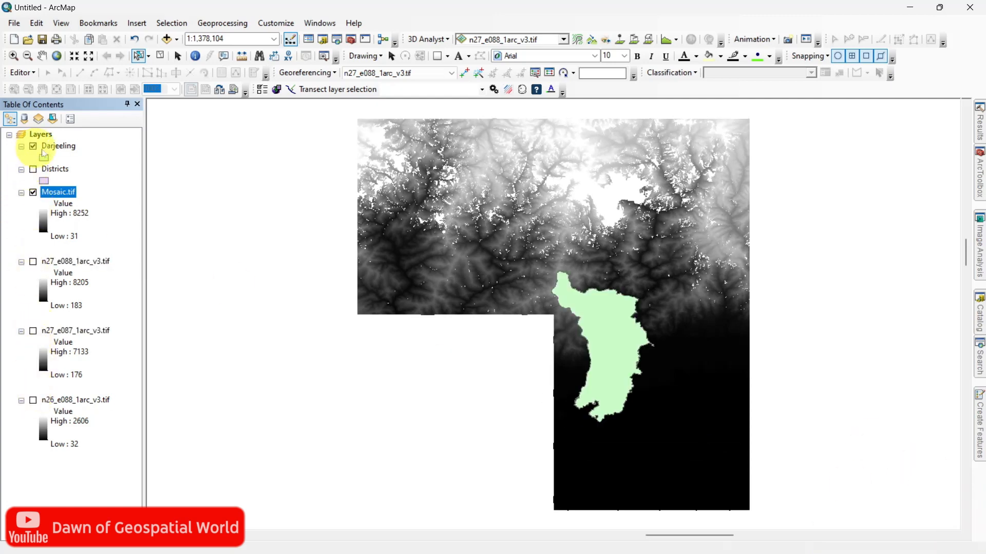
Step: Find the Extract by Mask tool by searching for mask, and set Mosaic.tif as input raster and Darjeeling as mask data
click(979, 356)
triple_click(813, 153)
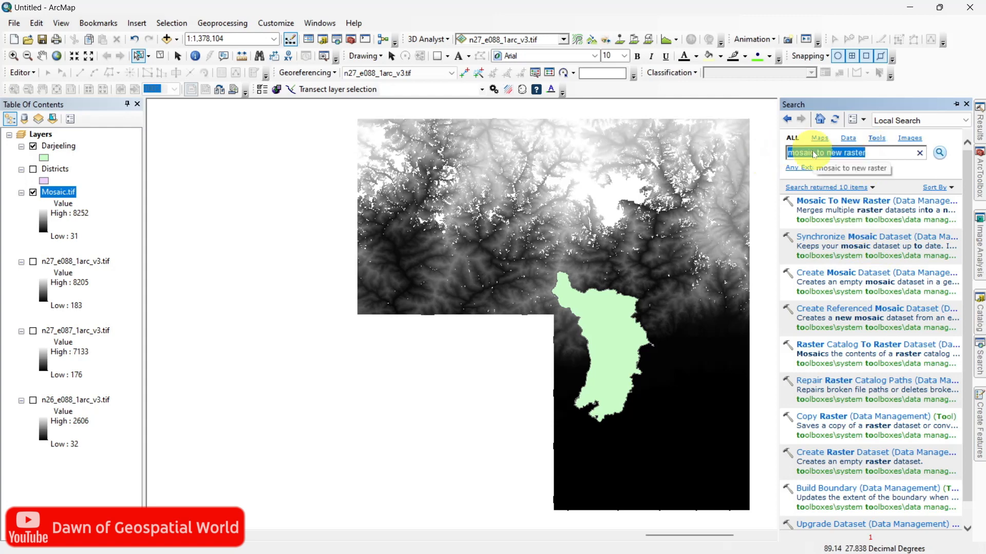
text(mask)
key(Return)
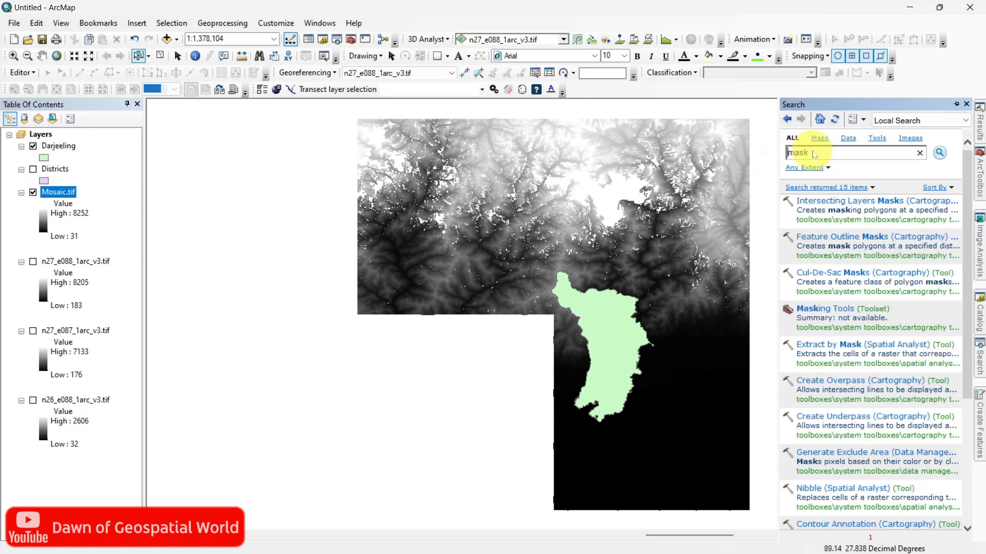
click(858, 344)
click(876, 122)
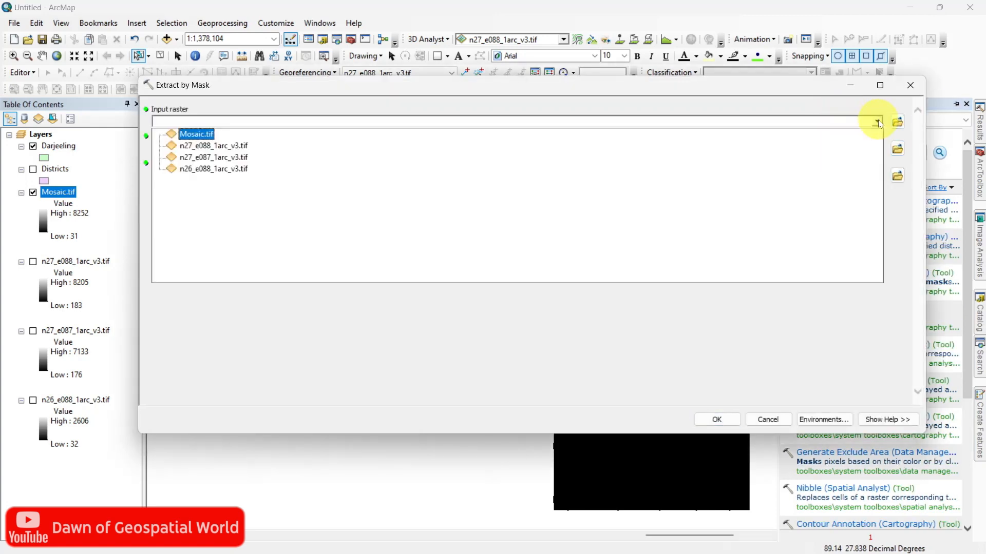
click(185, 133)
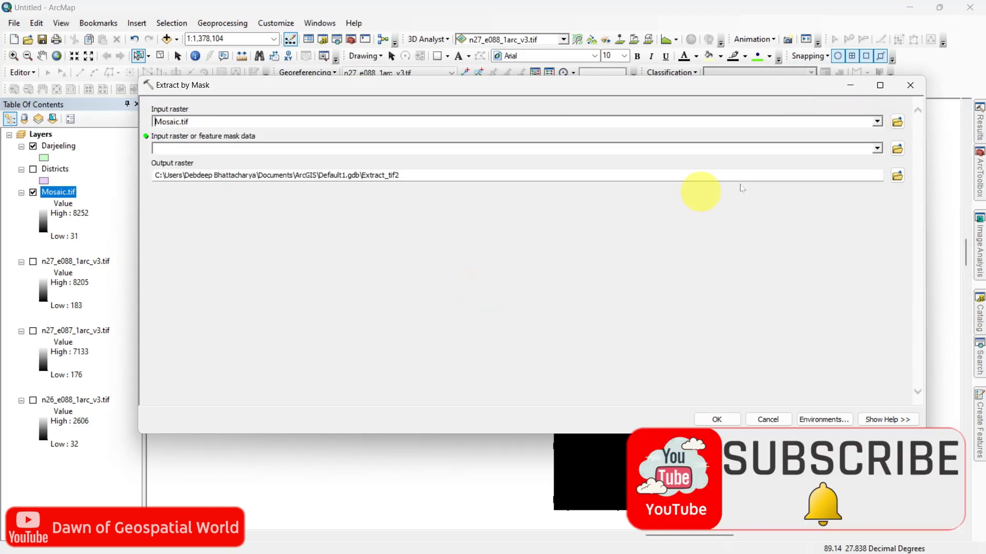
click(877, 149)
click(196, 161)
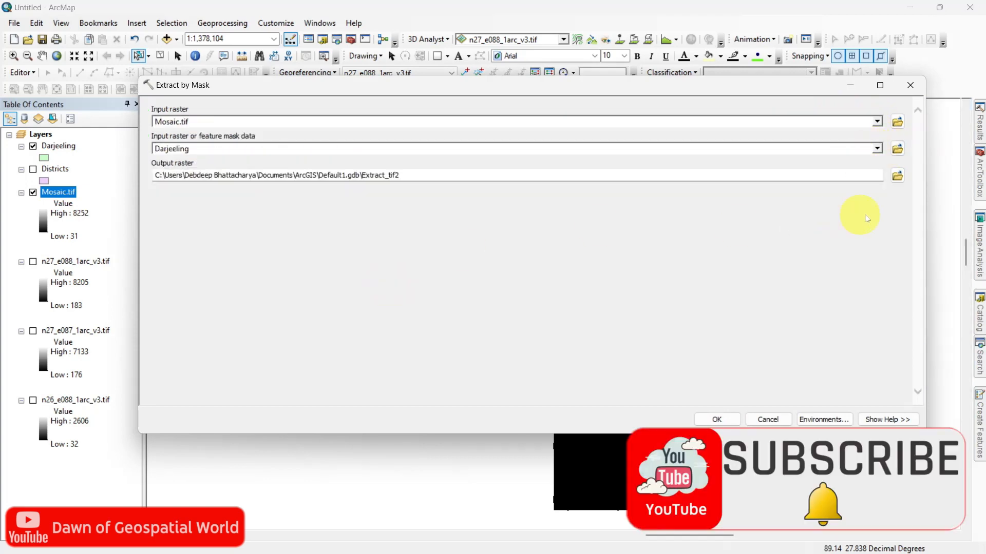
Step: Name the extraction's output raster DEM_Masked in Default1.gdb and run Extract by Mask
drag(599, 178, 553, 188)
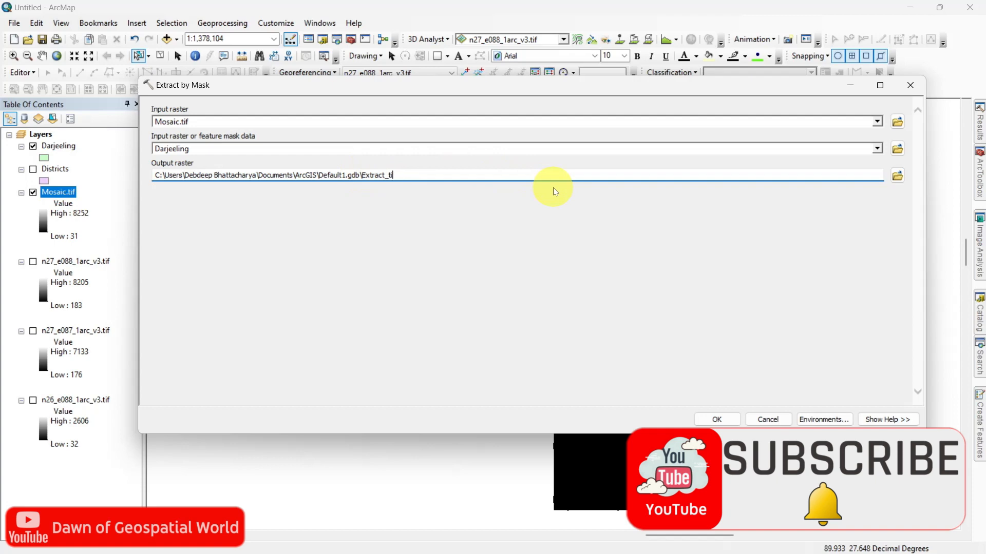
key(BackSpace)
key(BackSpace)
key(BackSpace)
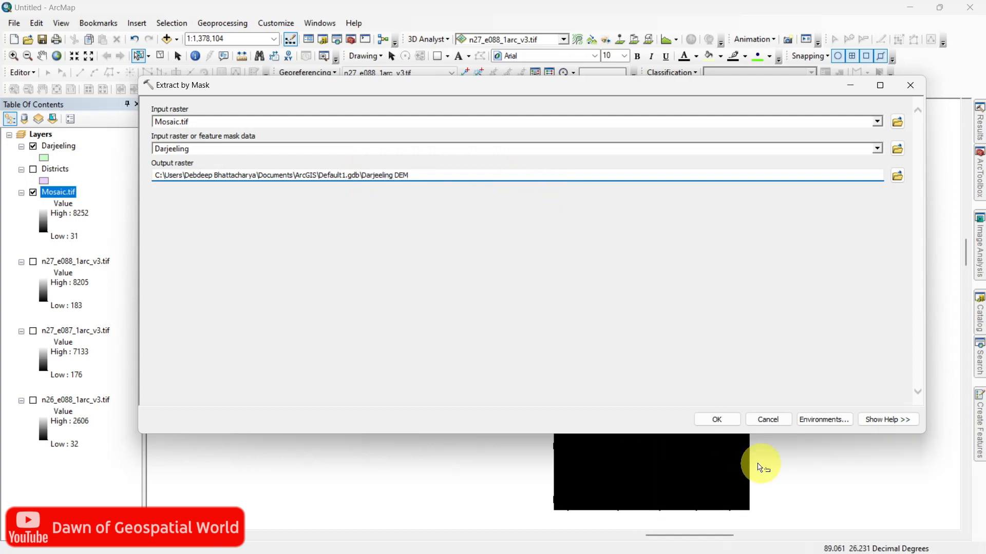
click(718, 419)
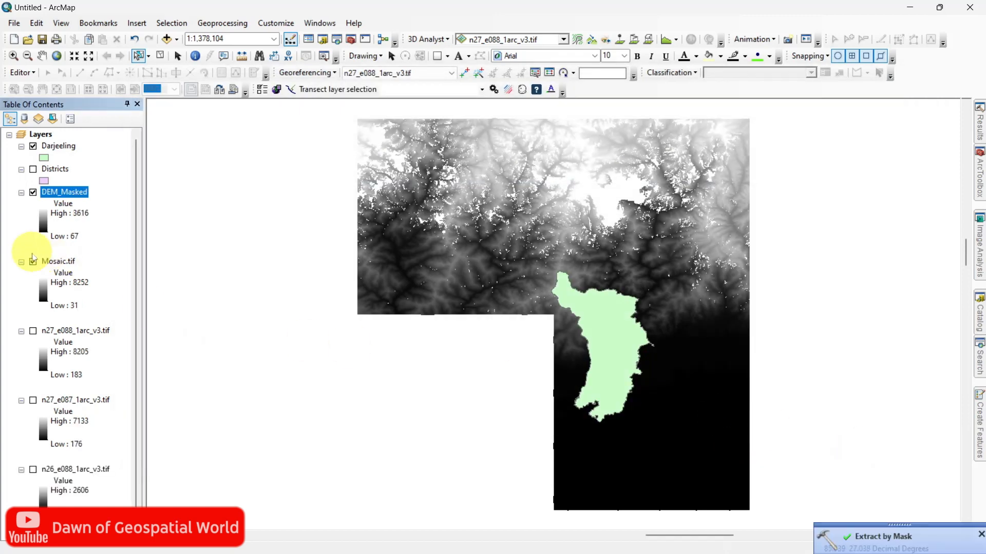
Step: Hide Mosaic.tif and collapse the legends of Mosaic.tif and the three original elevation tiles
click(33, 261)
click(21, 261)
click(22, 274)
click(21, 285)
click(21, 296)
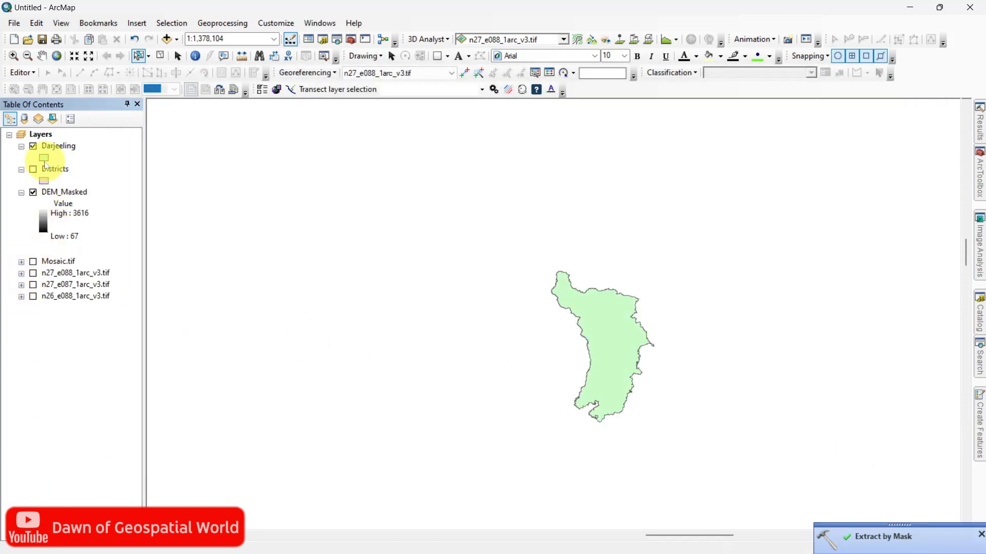
Step: Symbolize the Darjeeling boundary as a hollow polygon with a red outline
click(43, 158)
click(365, 259)
click(628, 280)
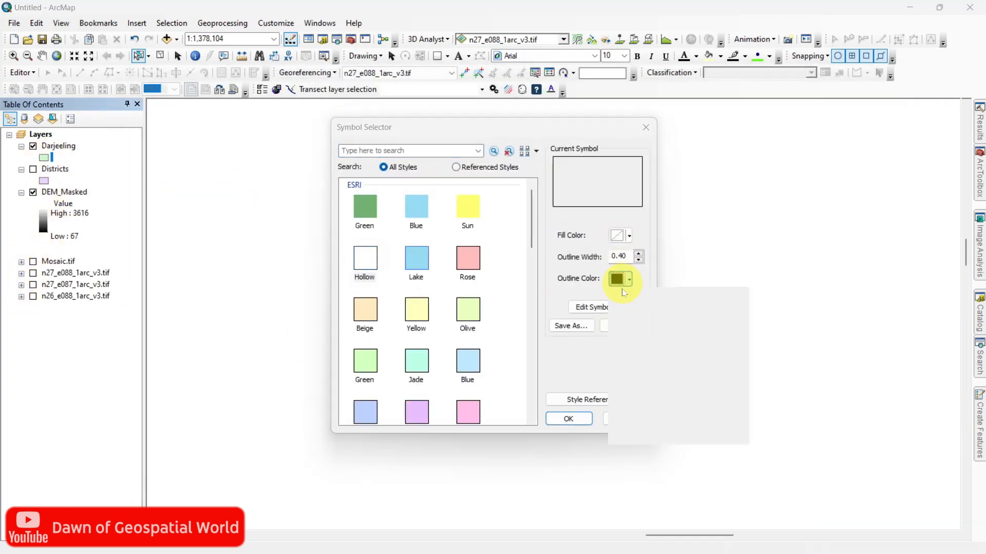
click(622, 324)
click(575, 419)
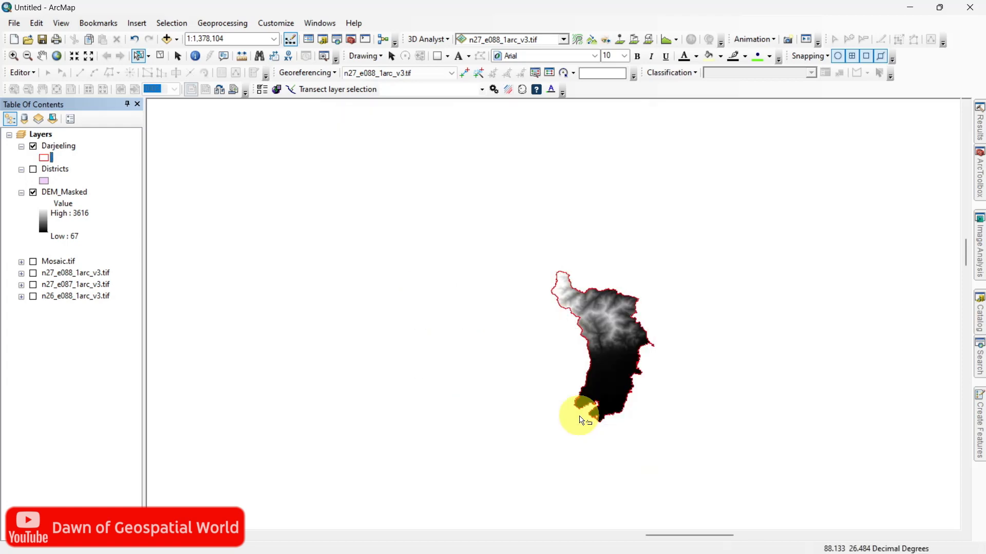
Step: Find the Fill (Spatial Analyst) tool and set DEM_Masked as the input surface with DEM_Filled in Default1.gdb as output
right_click(58, 193)
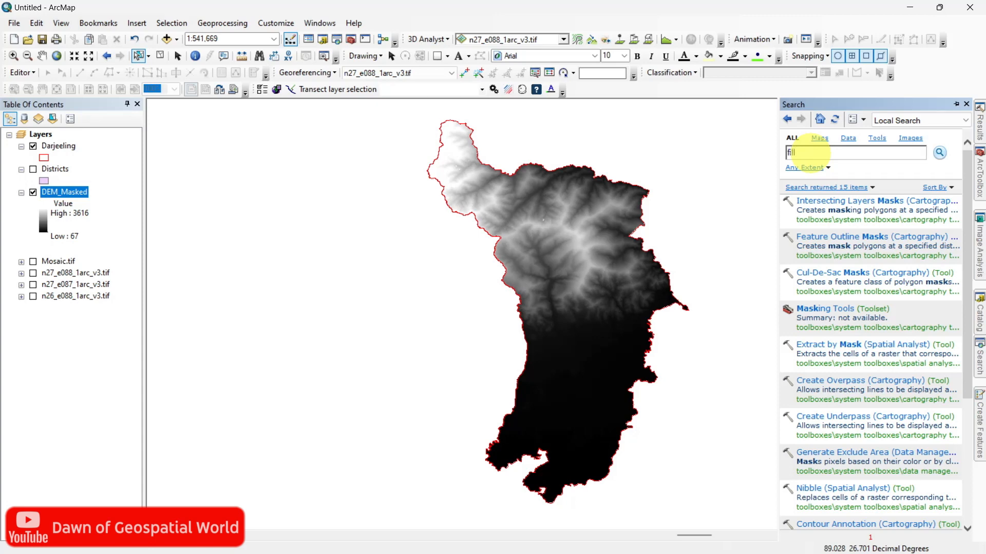
key(Return)
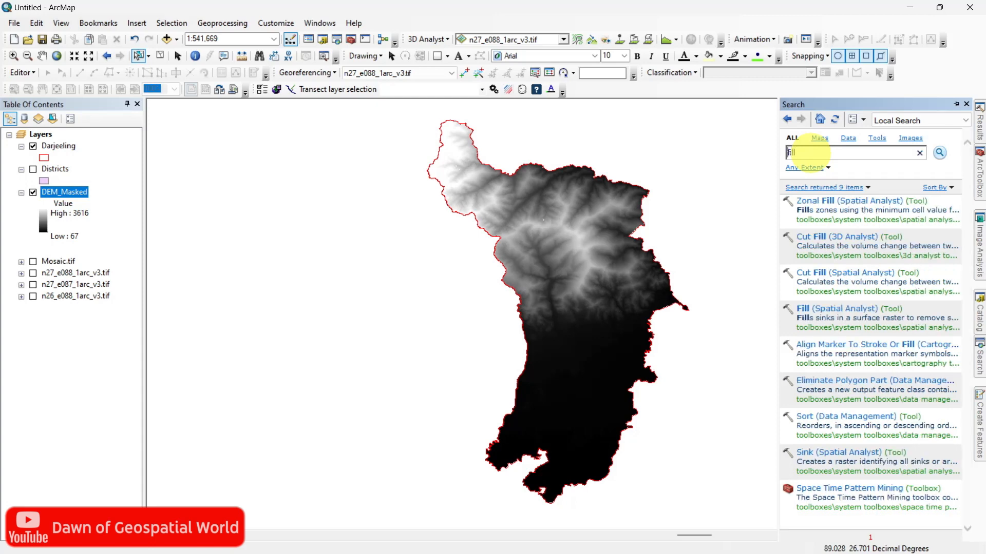
click(850, 310)
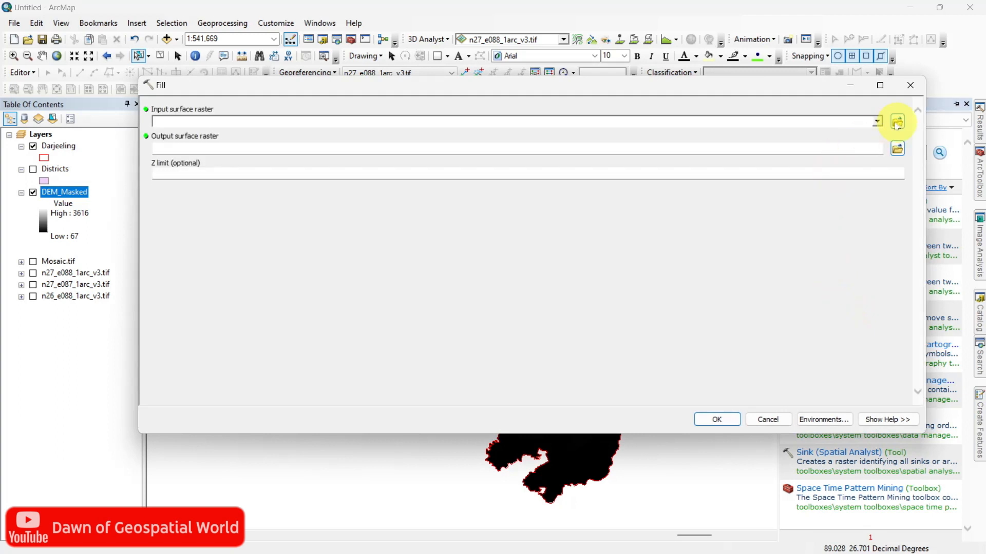
click(879, 126)
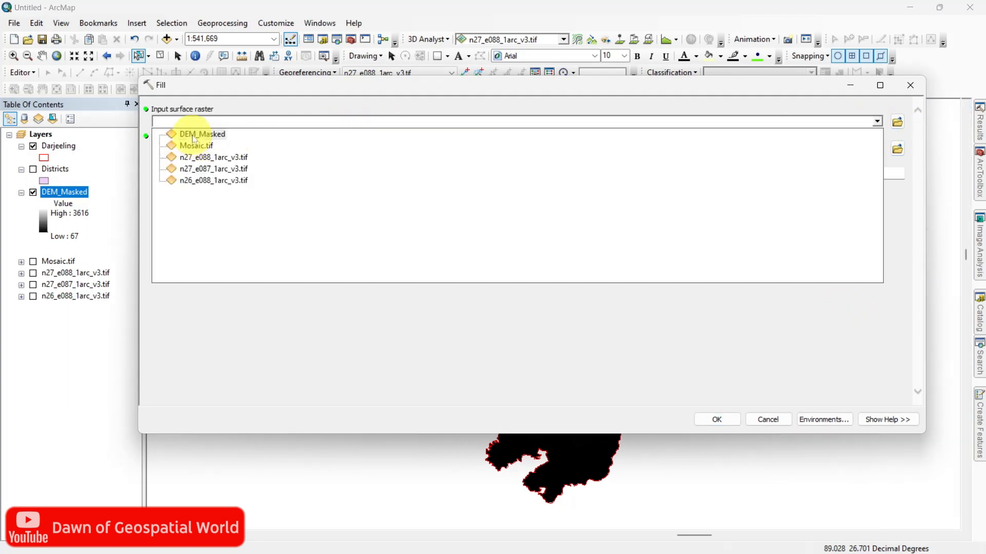
click(194, 134)
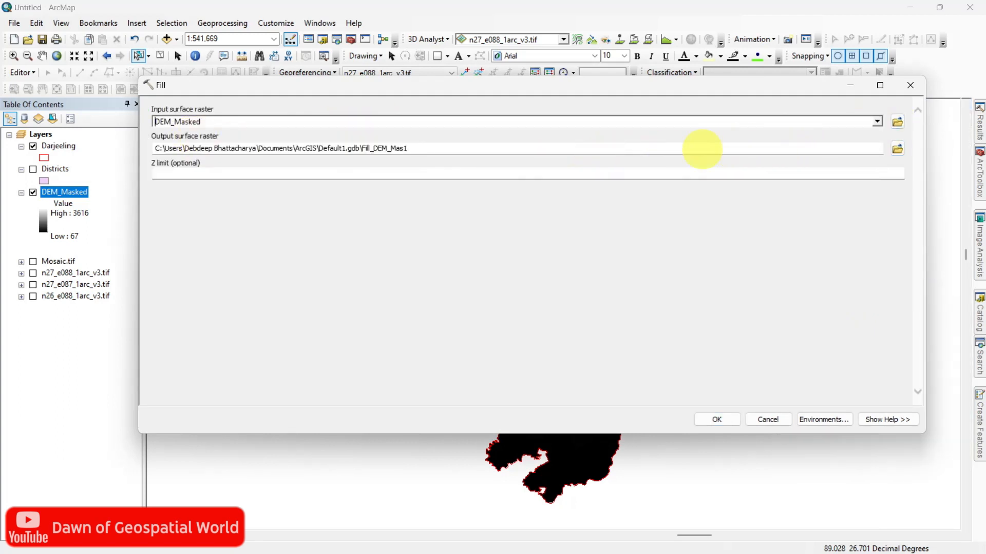
click(411, 148)
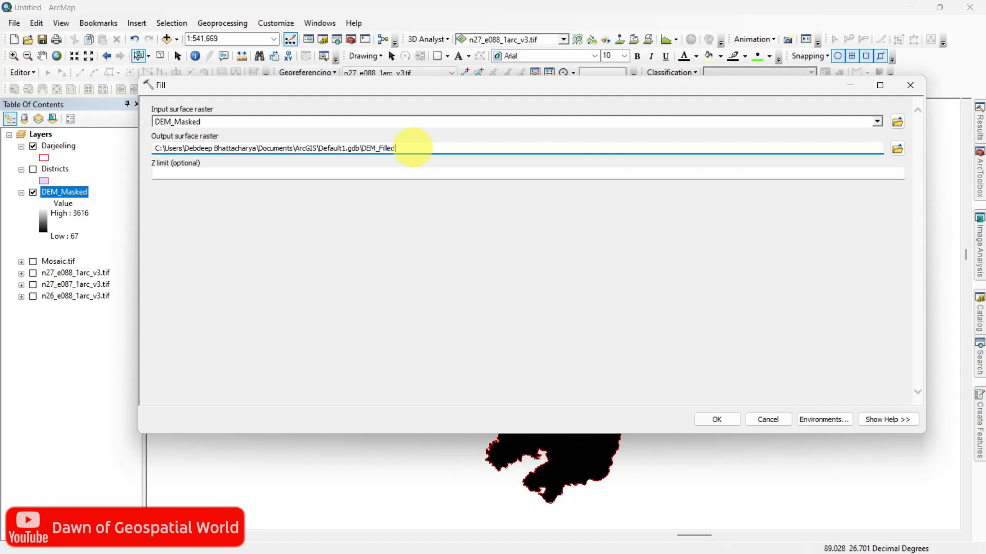
click(567, 272)
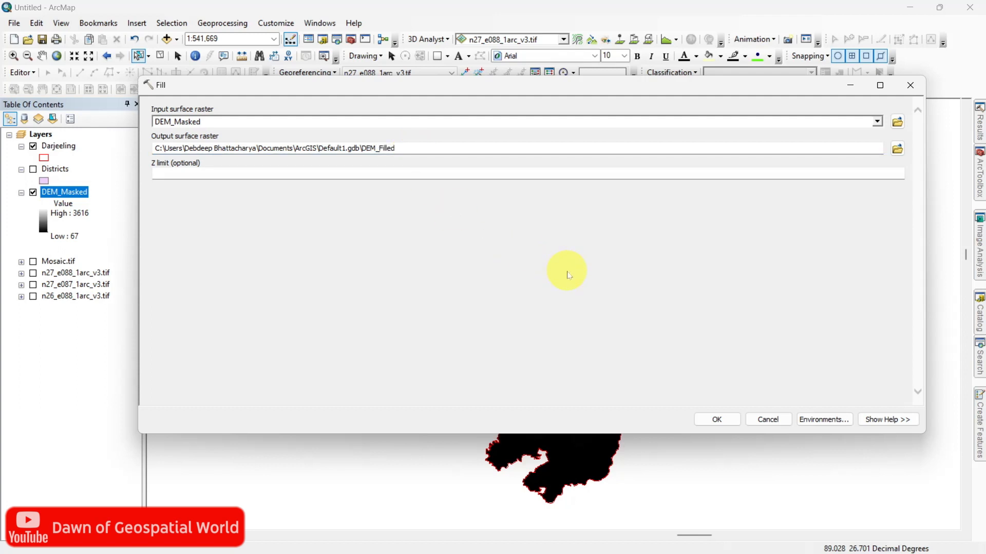
Step: Set the Parallel Processing Factor to 0 in the Fill tool's environment settings and run Fill
click(831, 420)
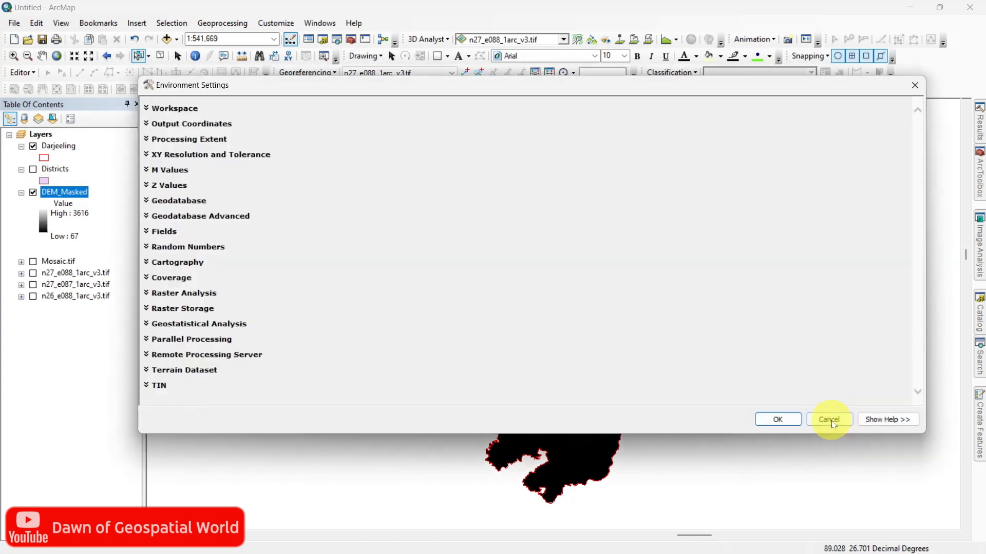
click(170, 340)
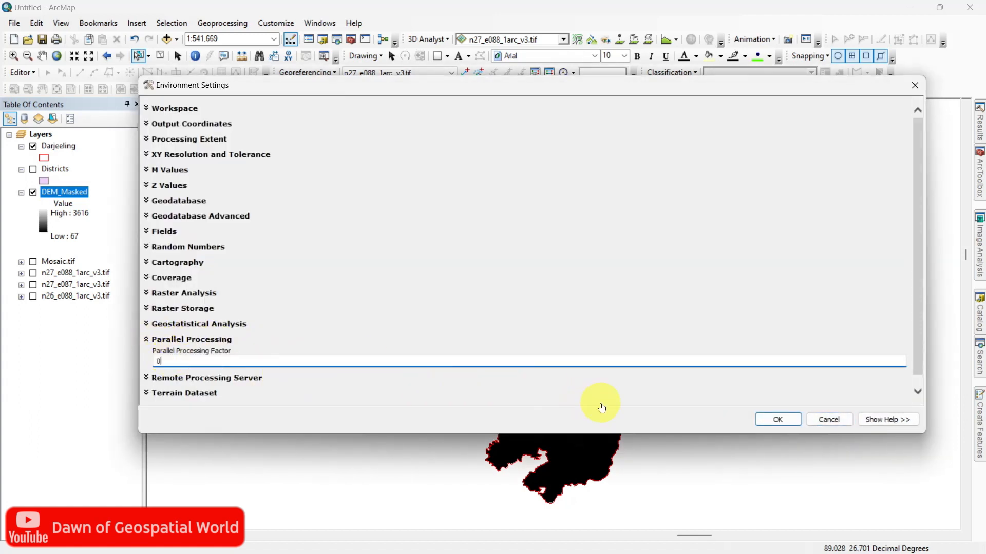
click(774, 418)
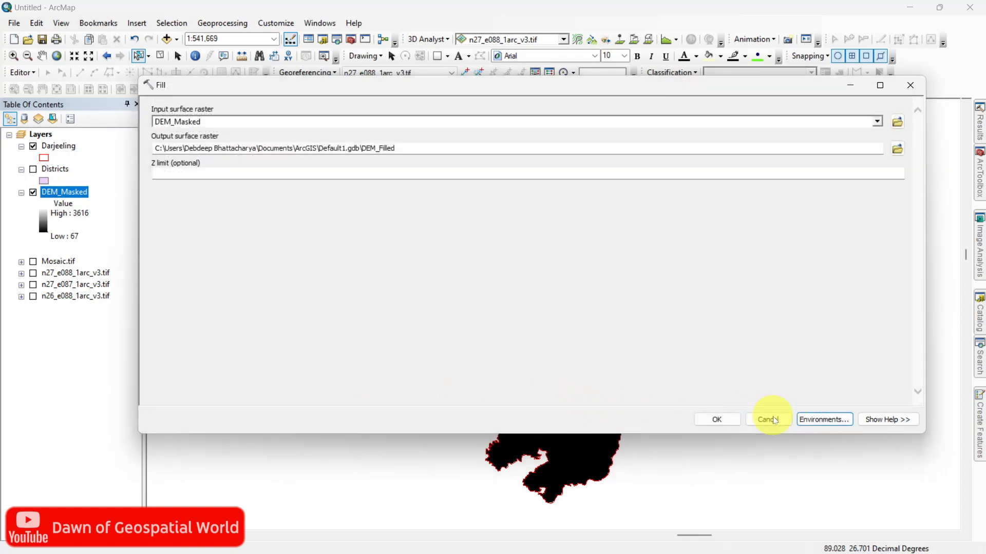
click(721, 419)
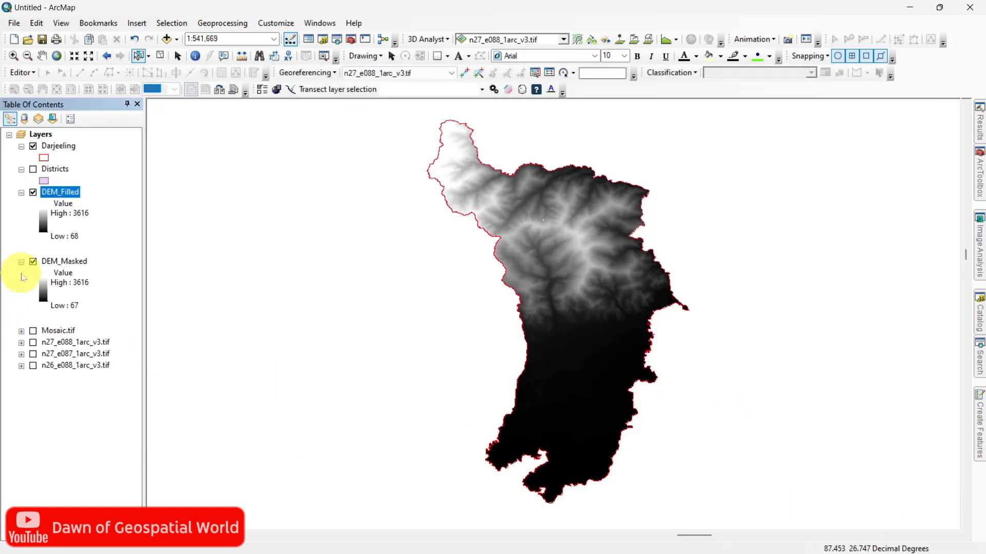
Step: Remove DEM_Masked, Mosaic.tif and the three original elevation tiles from the map, keeping DEM_Filled
click(21, 262)
click(33, 261)
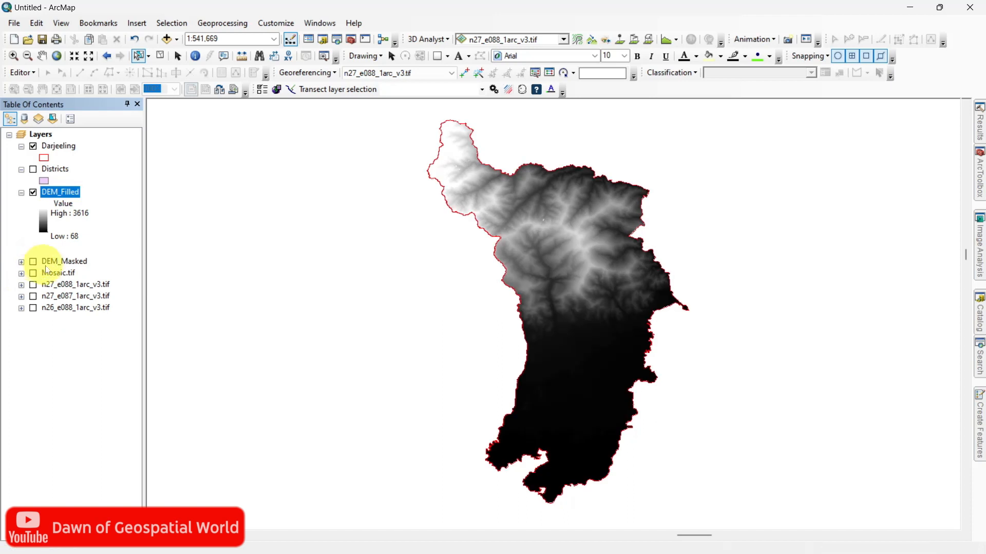
click(49, 262)
shift+click(56, 308)
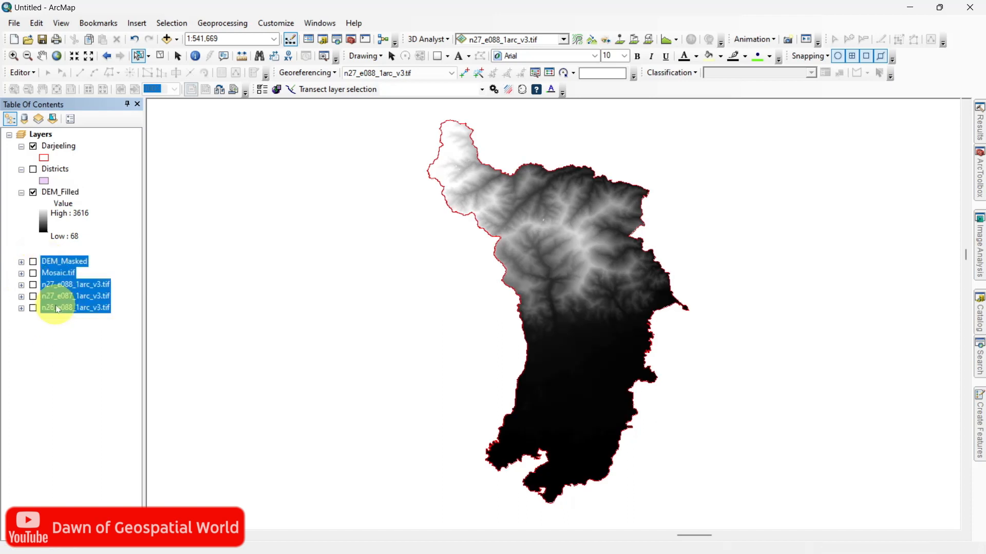
right_click(56, 308)
click(77, 325)
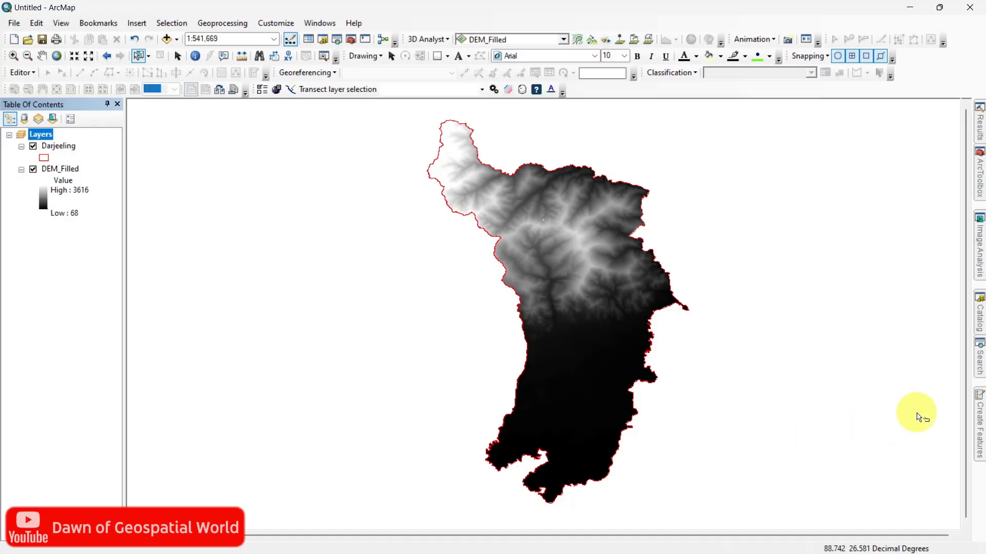
Step: Find the Slope (Spatial Analyst) tool and set DEM_Filled as the input raster with Slope in Default1.gdb as output
mouse_move(979, 360)
double_click(793, 152)
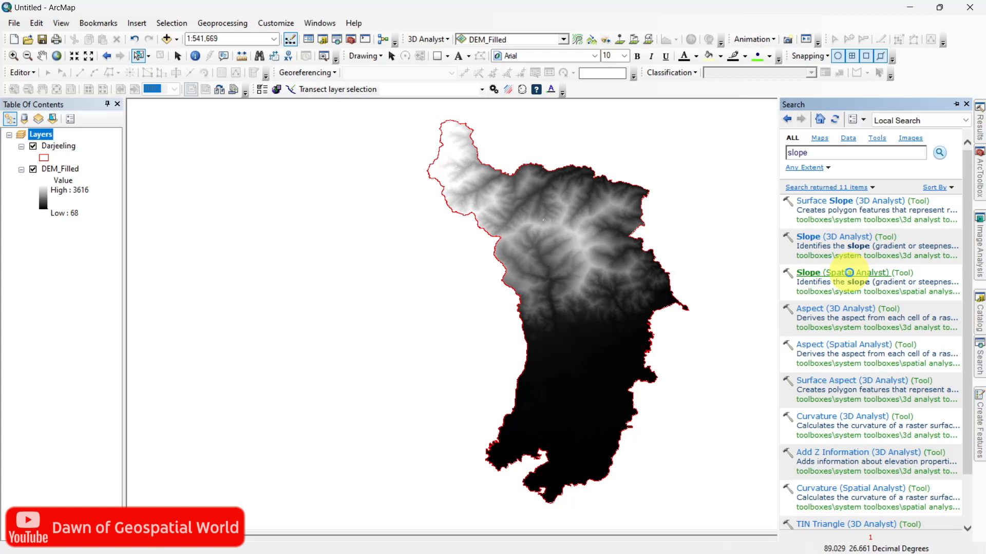
click(849, 272)
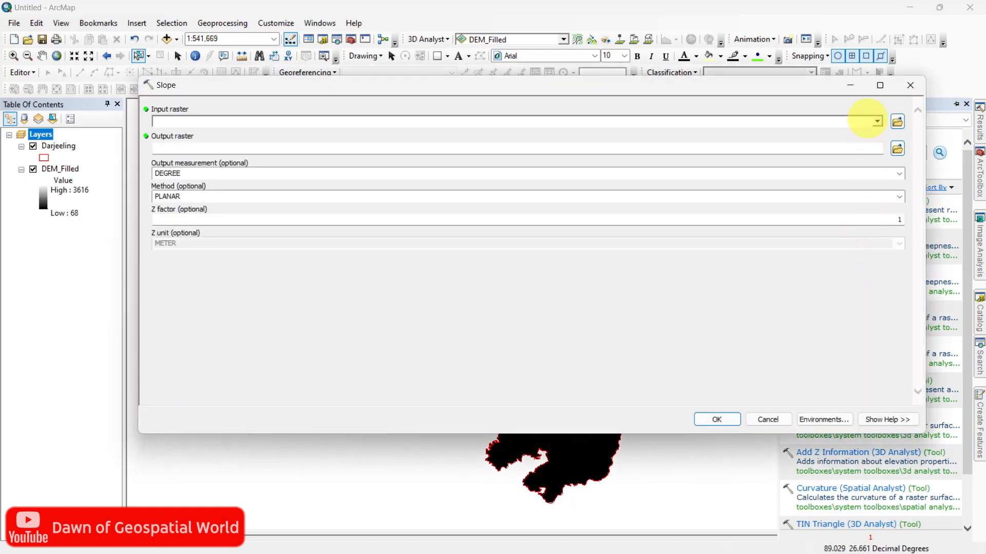
click(876, 122)
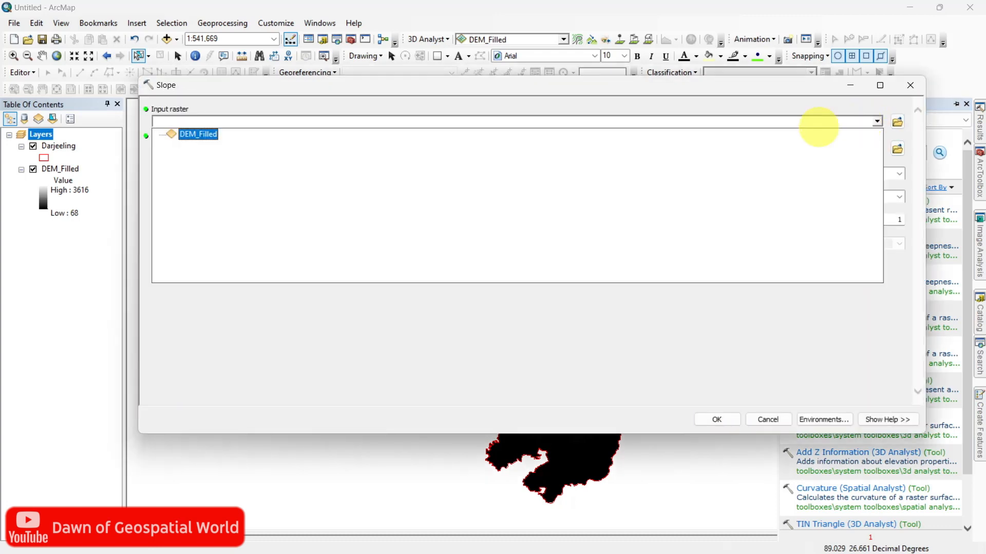
click(199, 136)
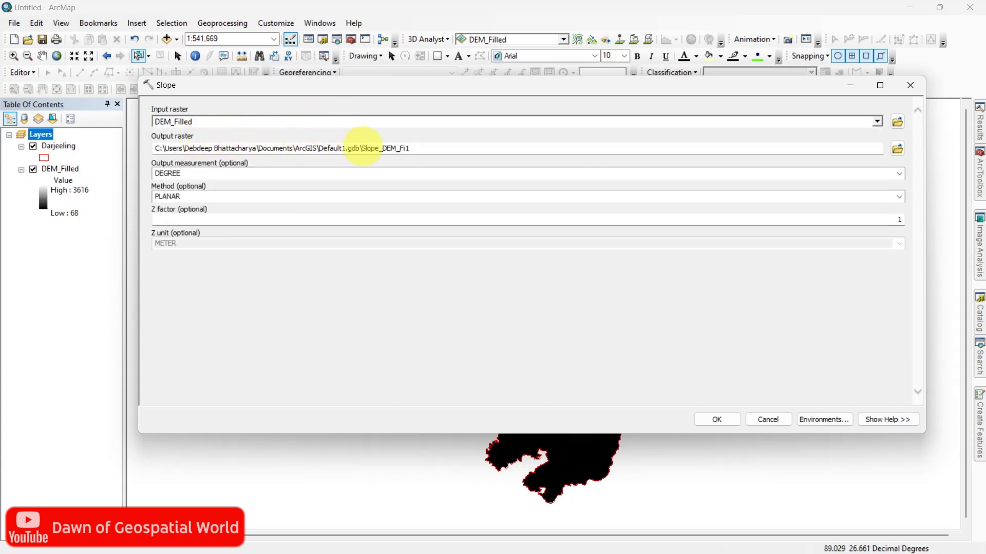
click(419, 149)
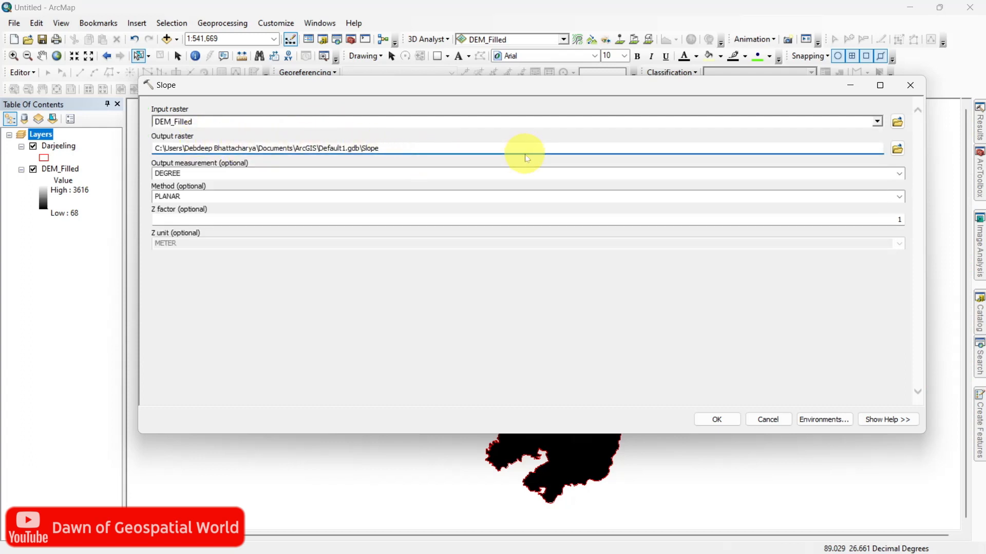
Step: Run the Slope tool with DEGREE as the output measurement and PLANAR as the method
click(898, 174)
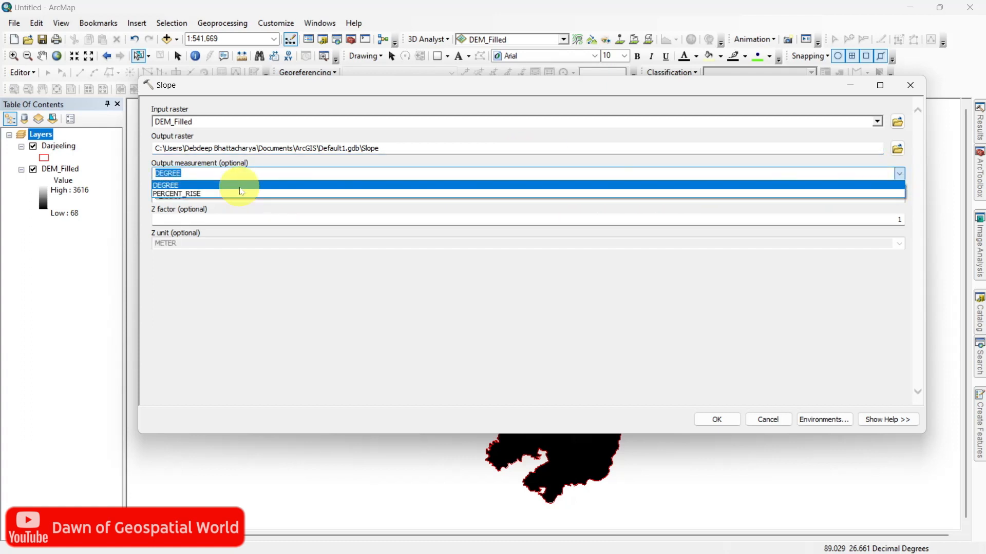
click(239, 186)
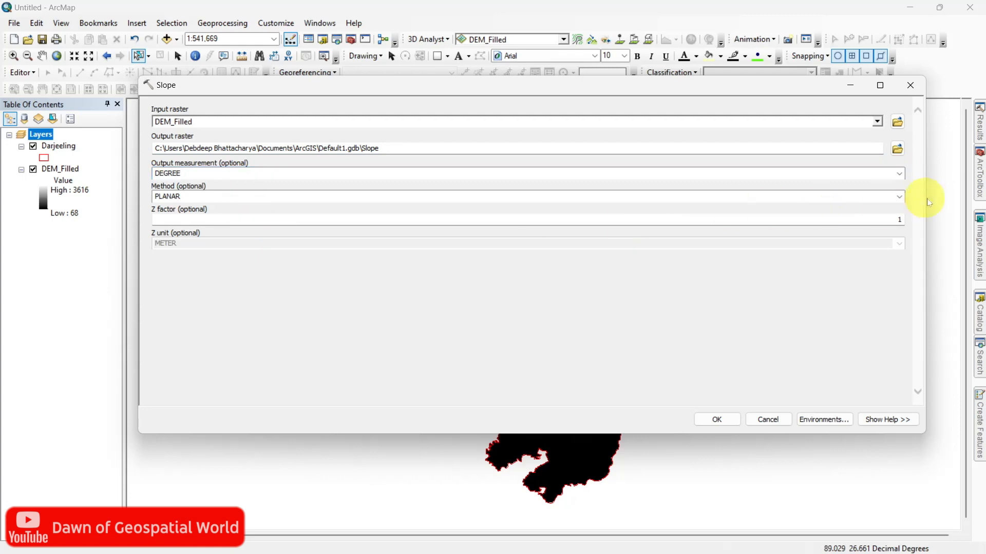
click(902, 202)
click(901, 201)
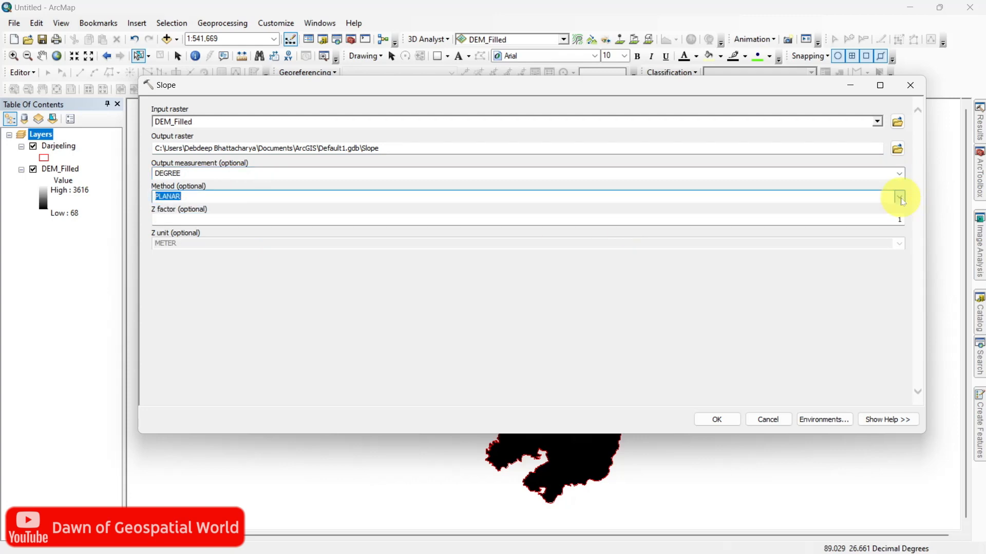
click(715, 420)
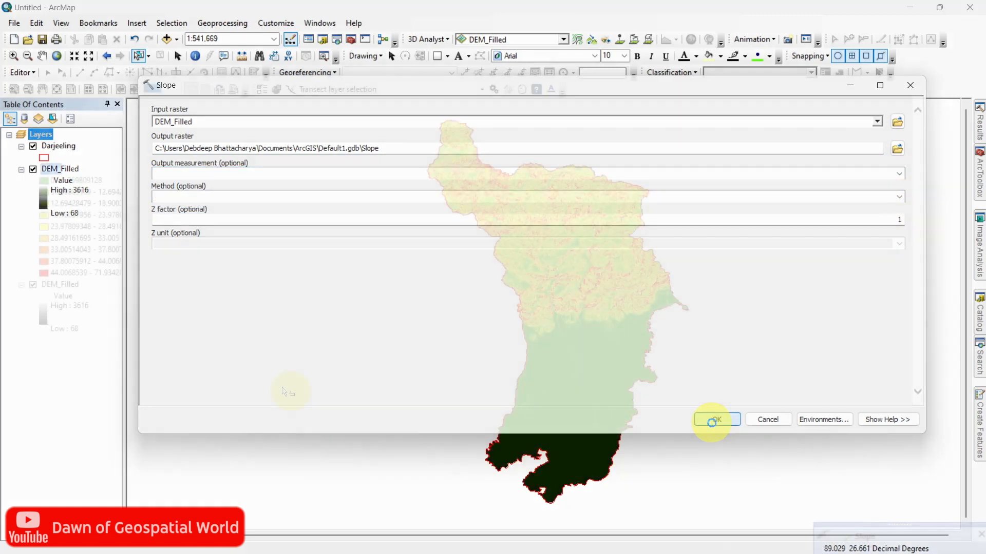
Step: Open the Slope layer's symbology and set its classification to 5 classes
drag(205, 292, 203, 299)
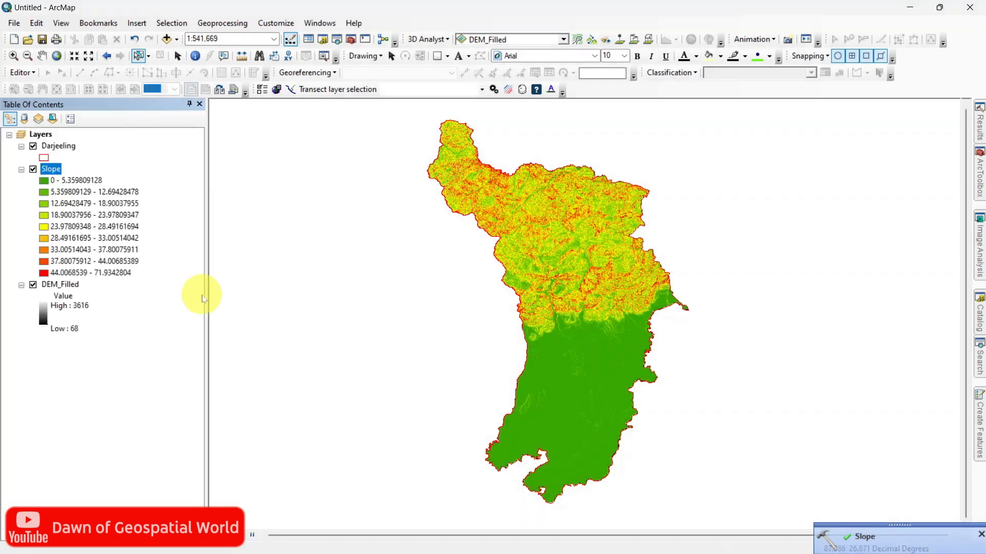
right_click(58, 171)
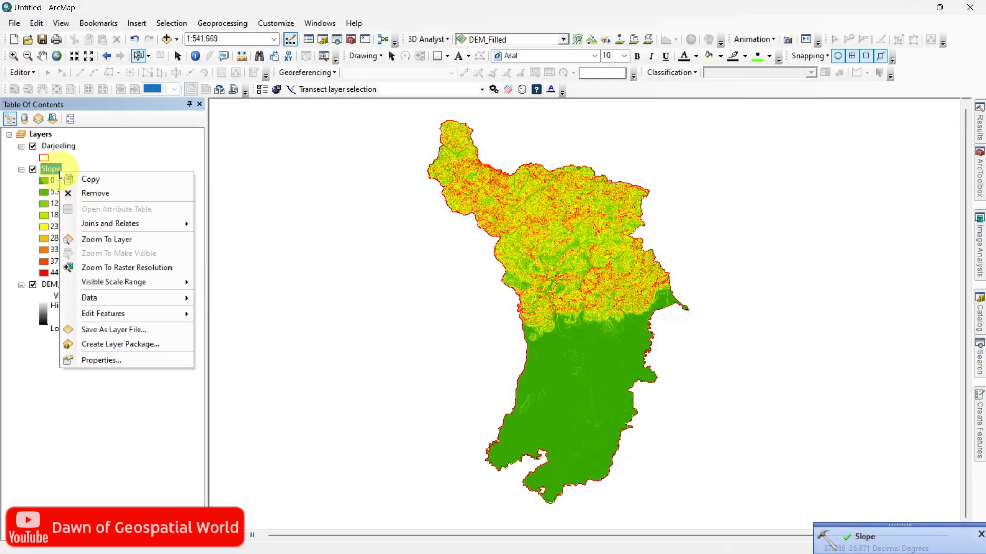
click(107, 360)
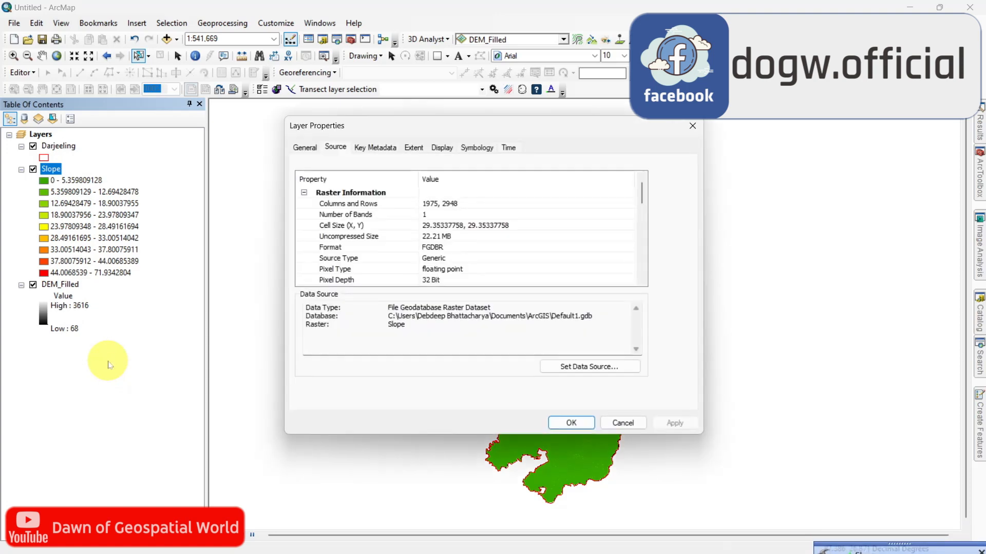
click(471, 150)
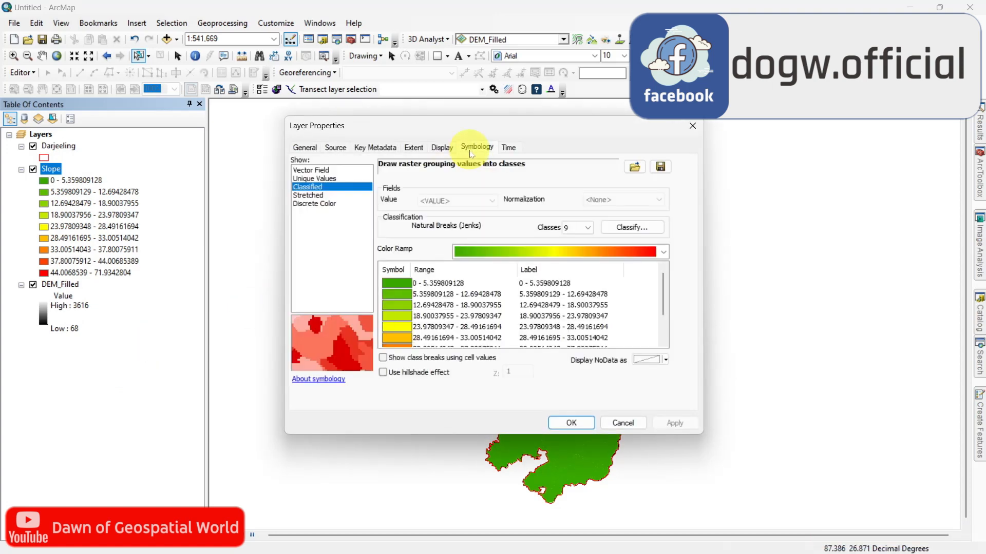
click(588, 229)
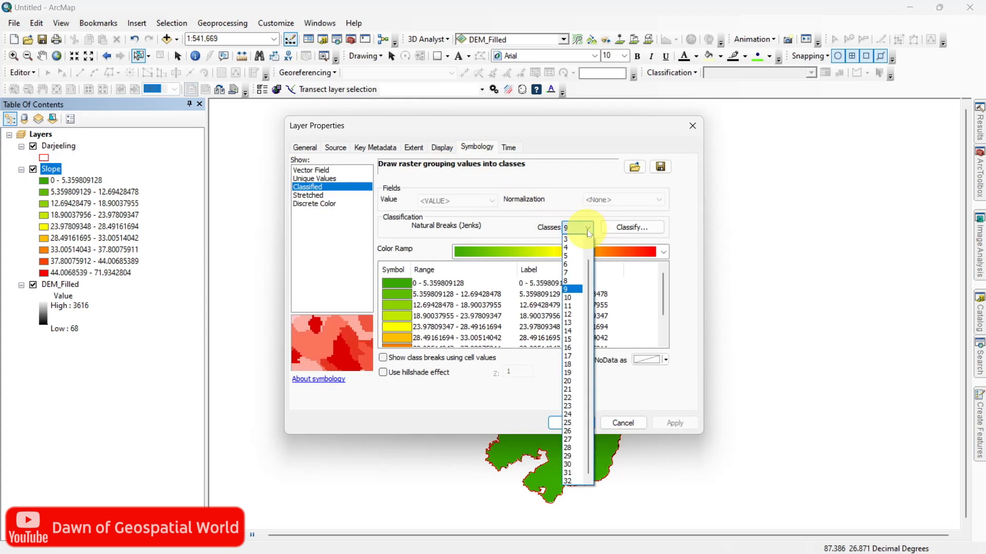
click(575, 256)
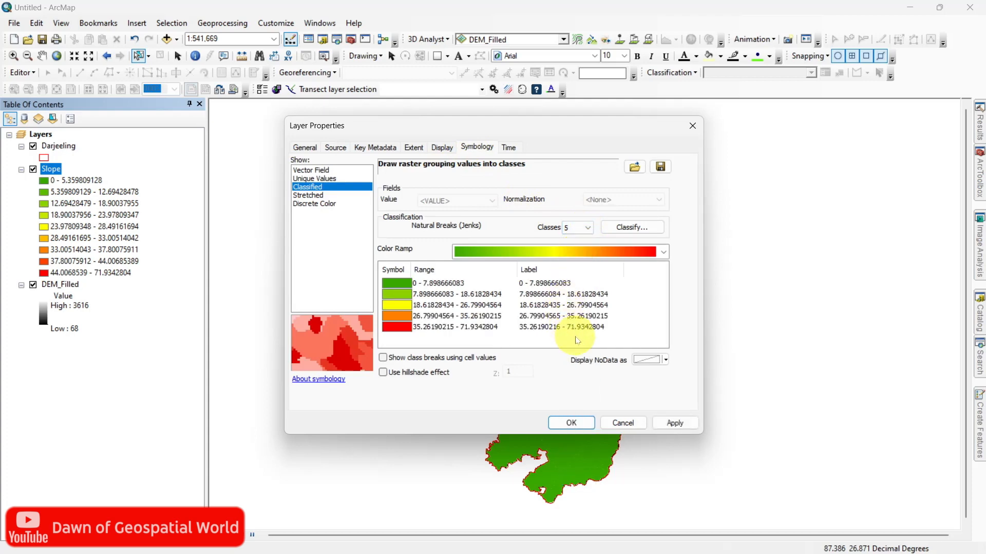
Step: Format the Slope class labels to 3 significant digits, apply the symbology, and compare the layer with DEM_Filled beneath it
right_click(557, 284)
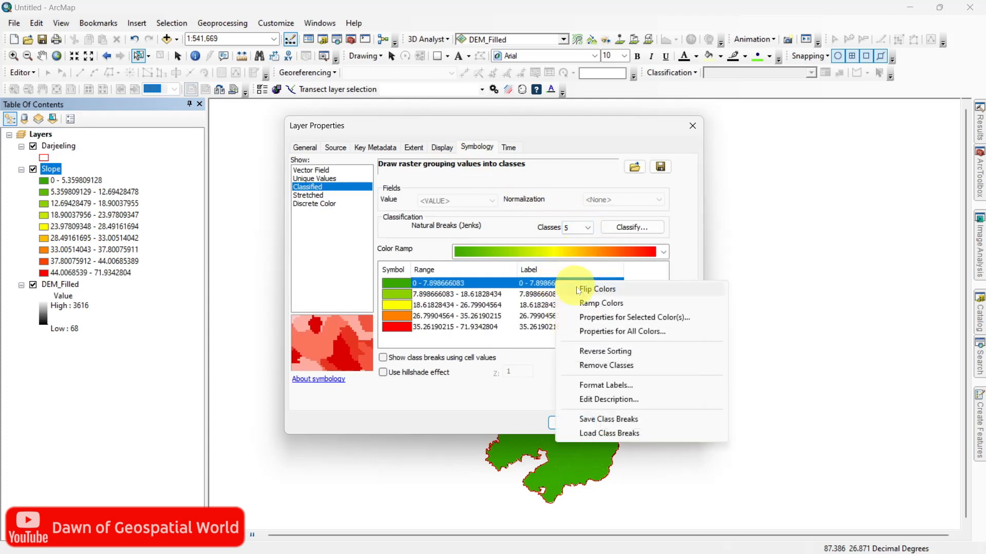
click(607, 384)
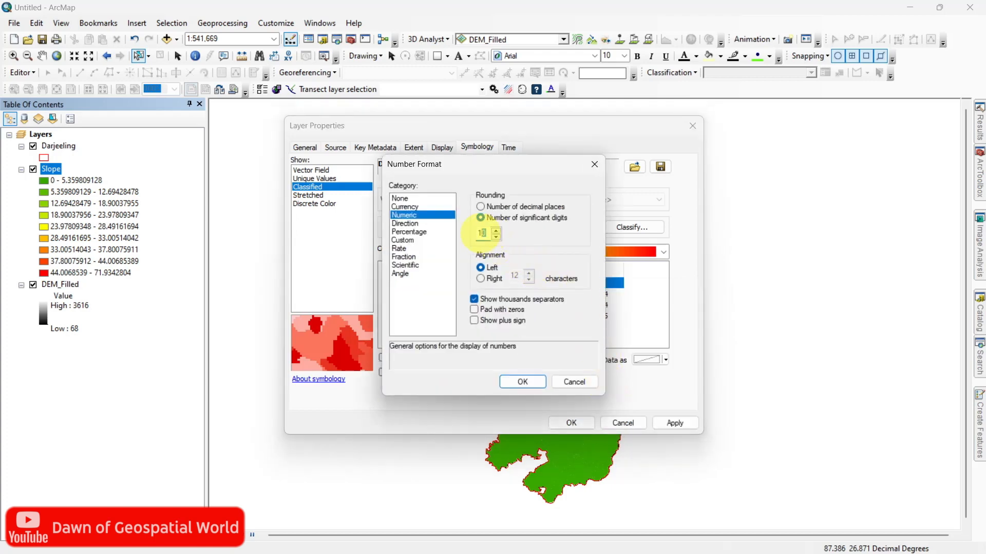
double_click(481, 234)
text(3)
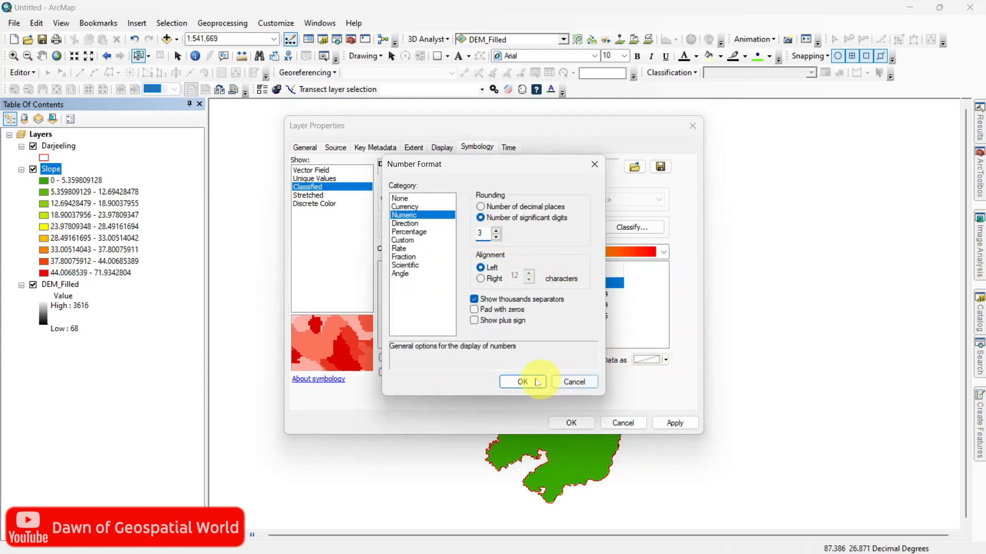
click(522, 381)
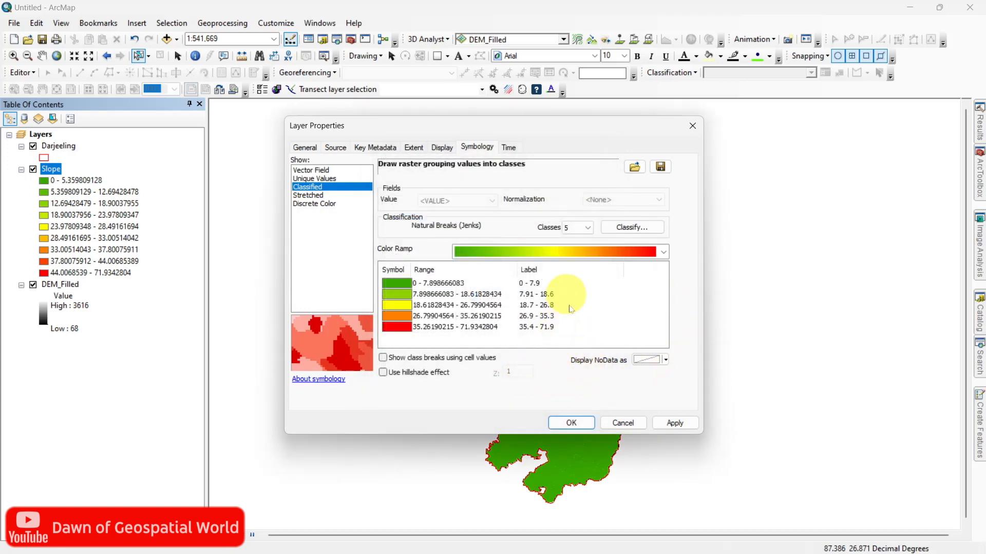
click(682, 424)
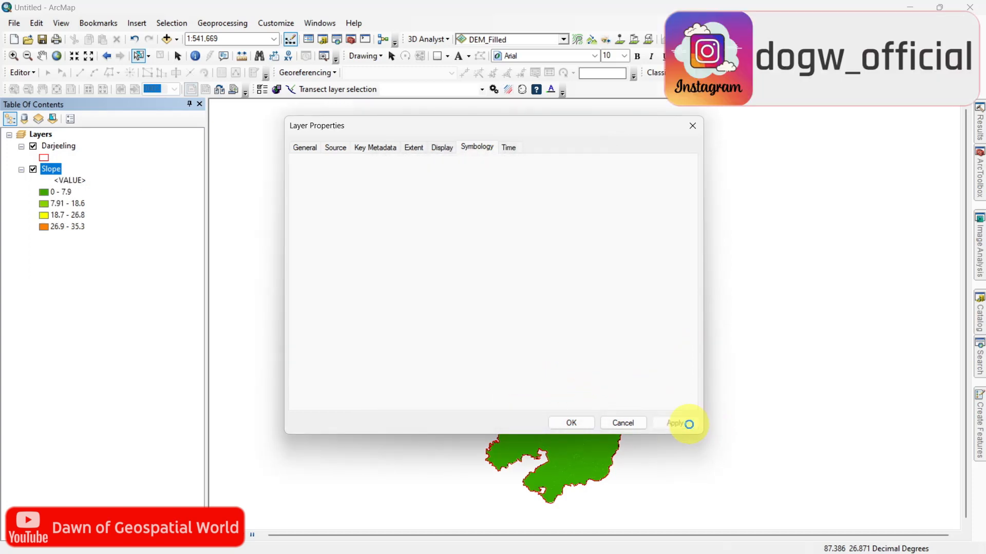
click(578, 423)
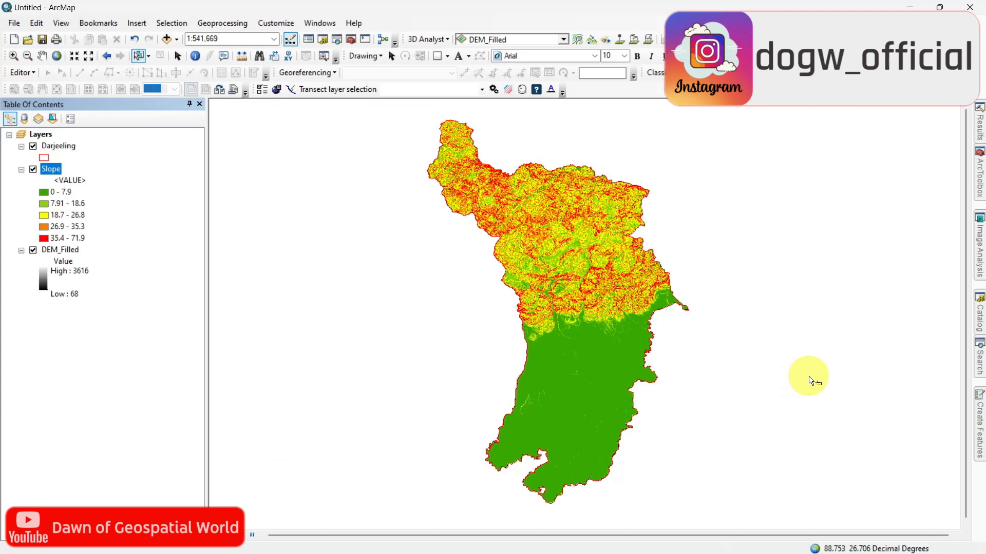
click(33, 170)
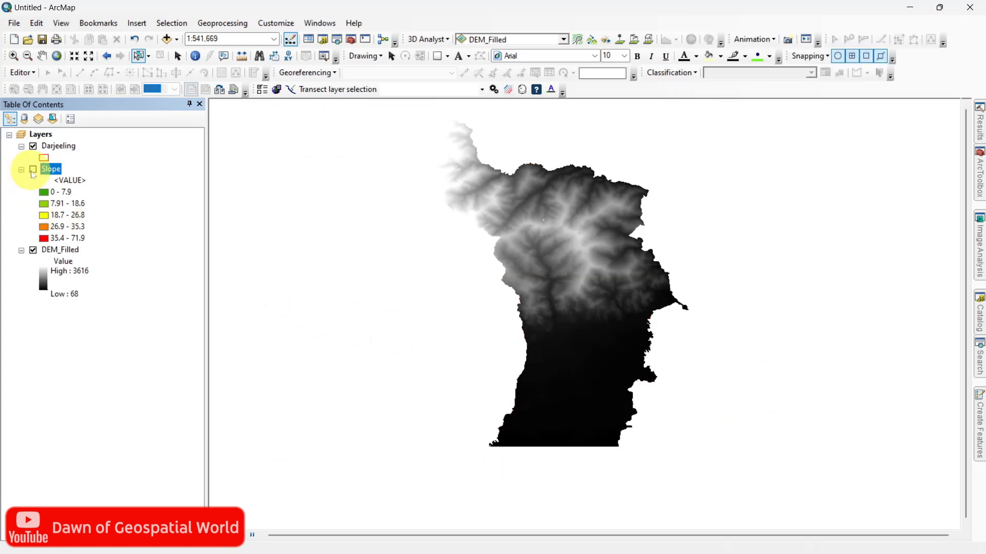
click(33, 170)
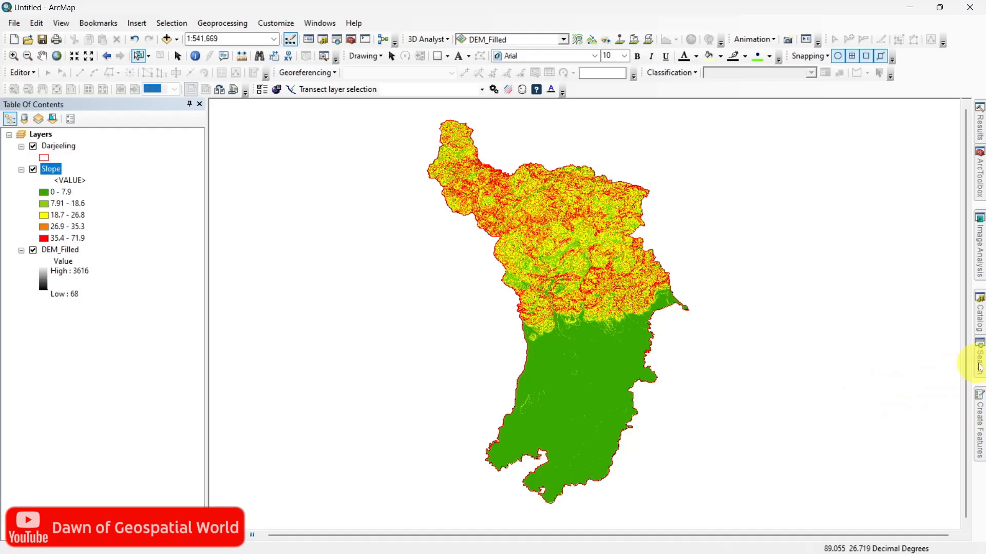
Step: Find the Aspect (Spatial Analyst) tool and set DEM_Filled as the input raster with Aspect in Default1.gdb as output
click(979, 360)
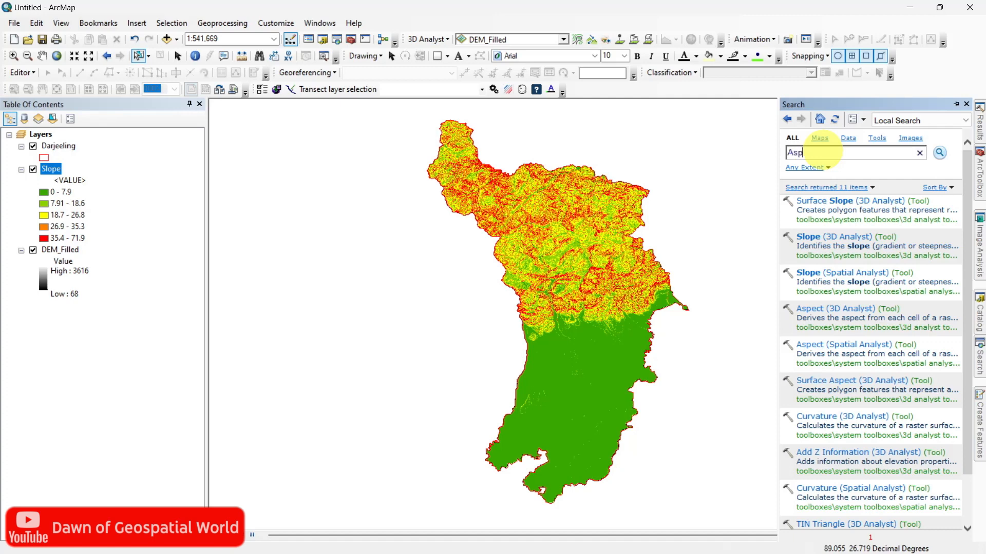
key(Return)
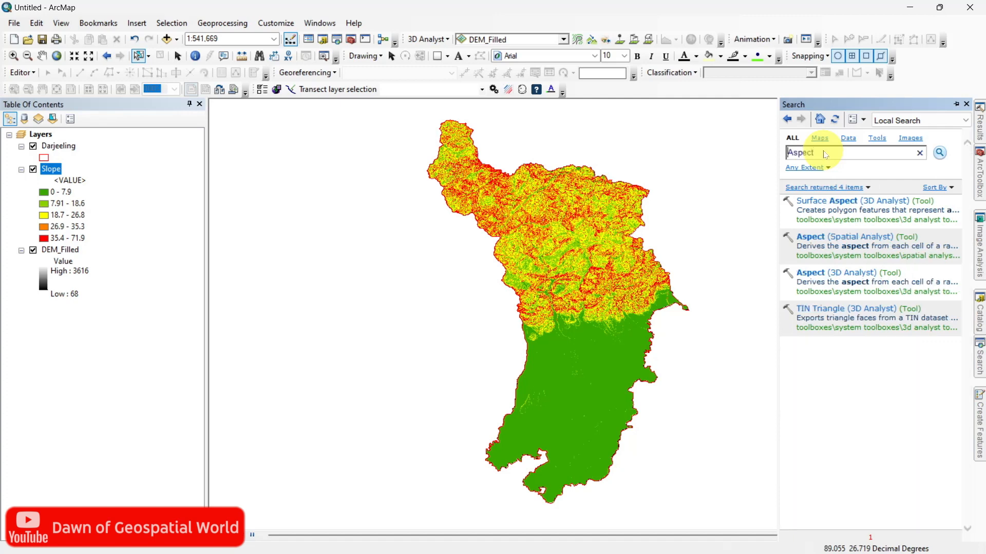
click(840, 237)
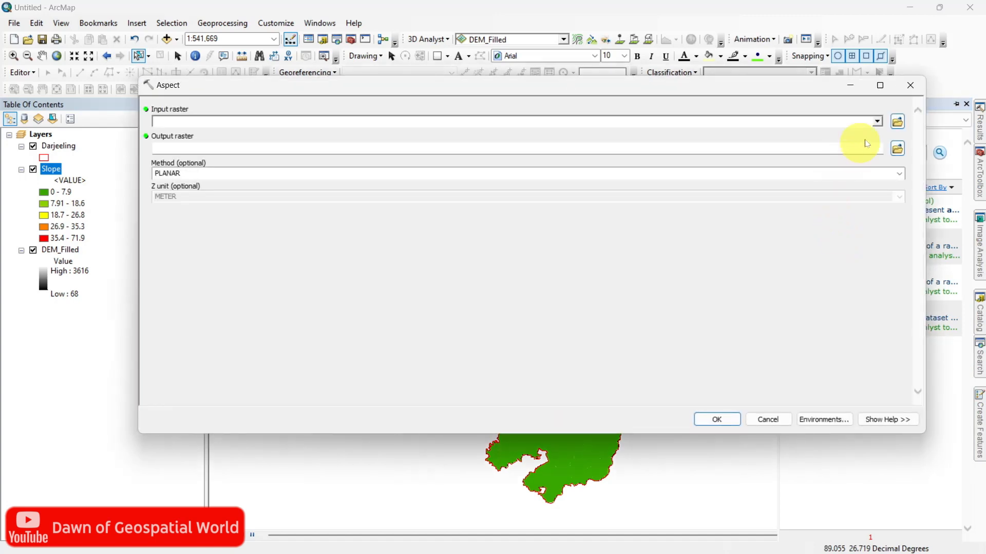
click(881, 125)
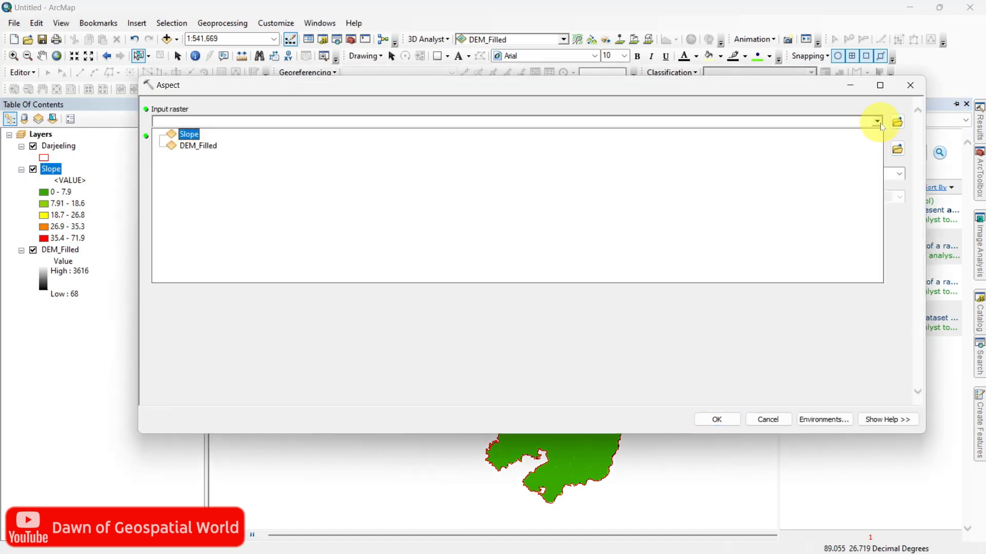
click(202, 147)
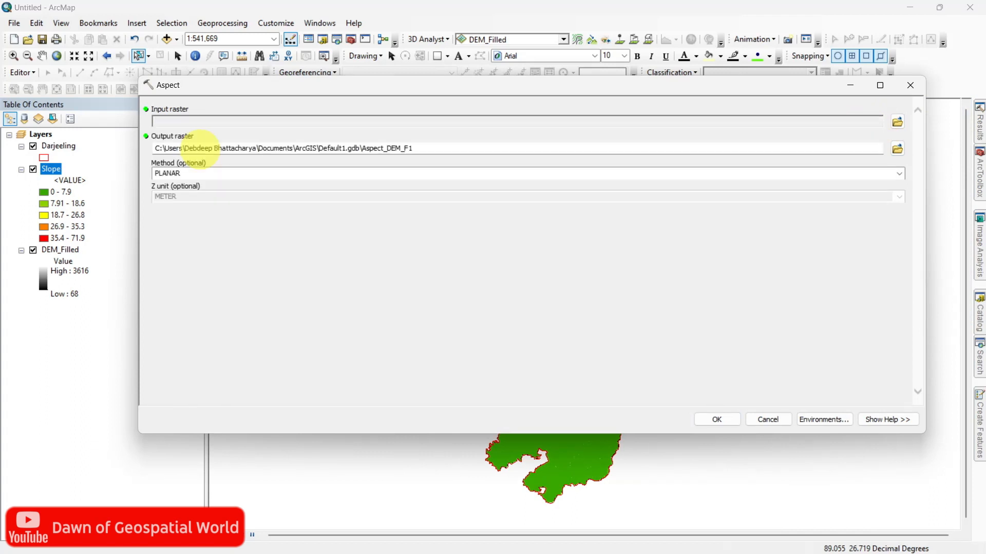
click(422, 148)
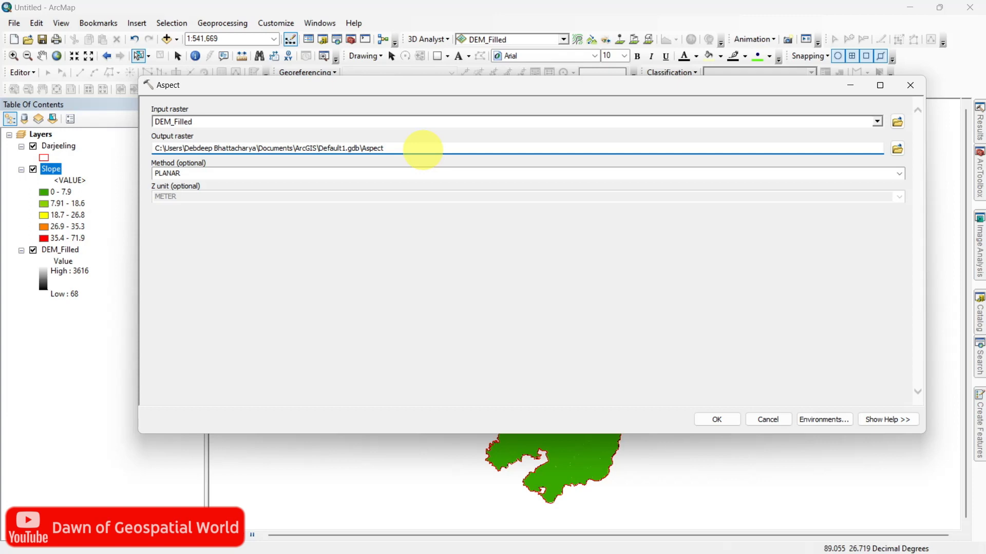
Step: Run the Aspect tool with the PLANAR method
click(899, 175)
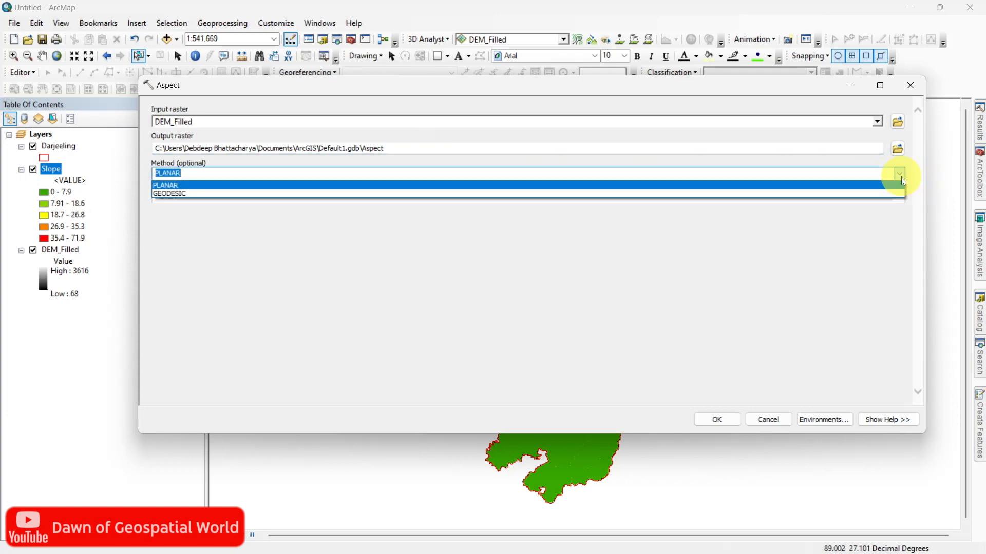
click(901, 180)
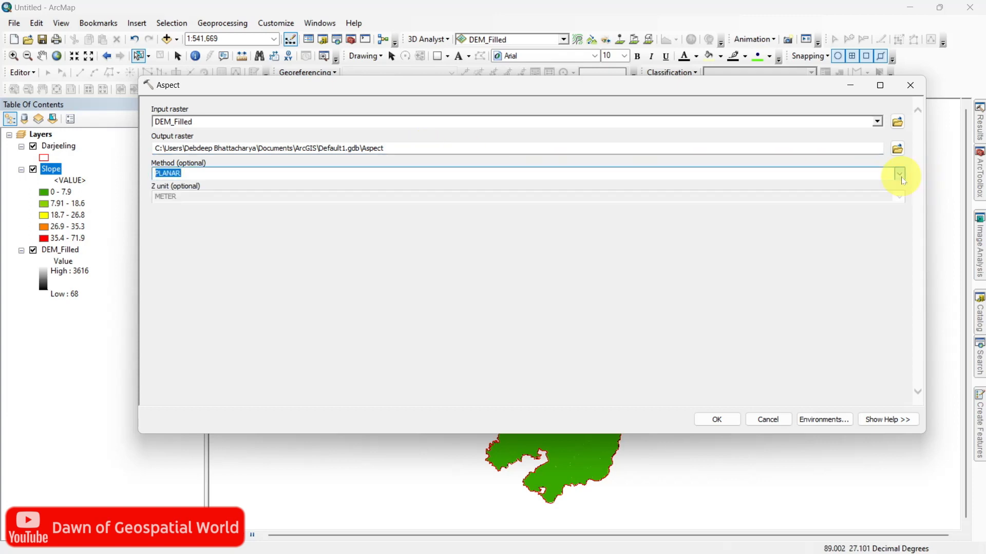
click(702, 417)
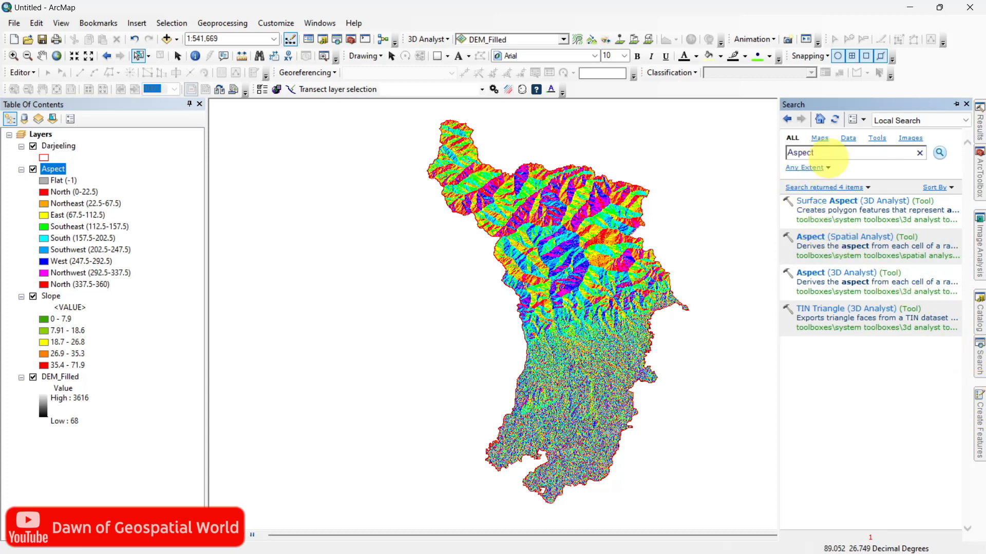
Step: Search for hillshade, open the Hillshade (Spatial Analyst) tool and set DEM_Filled as its input raster
click(800, 153)
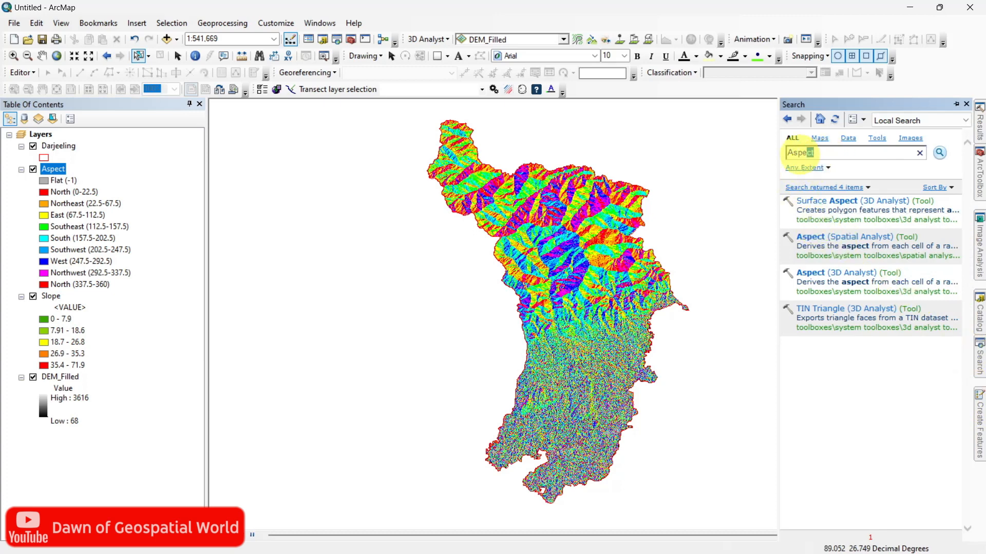
drag(807, 153, 791, 161)
text(h)
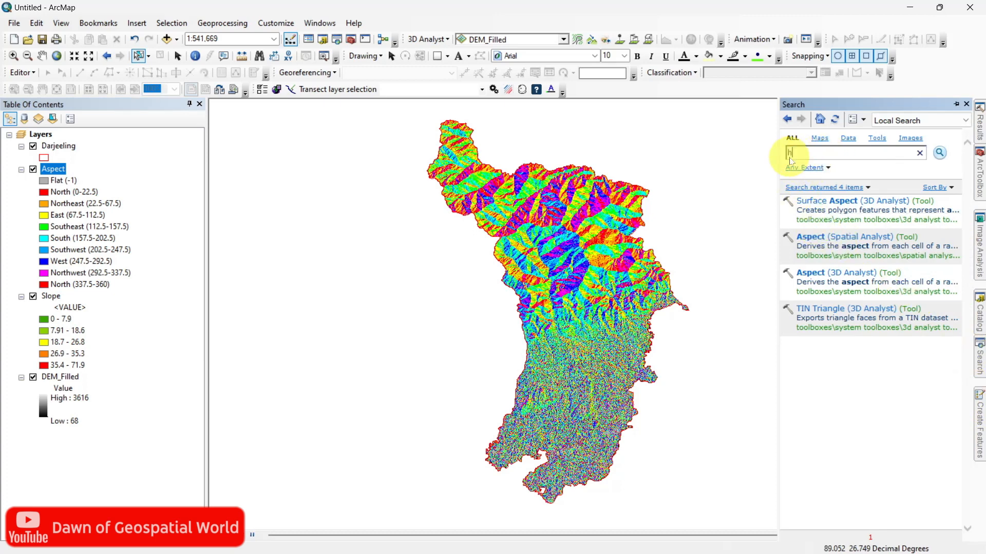
text(illshade)
key(Return)
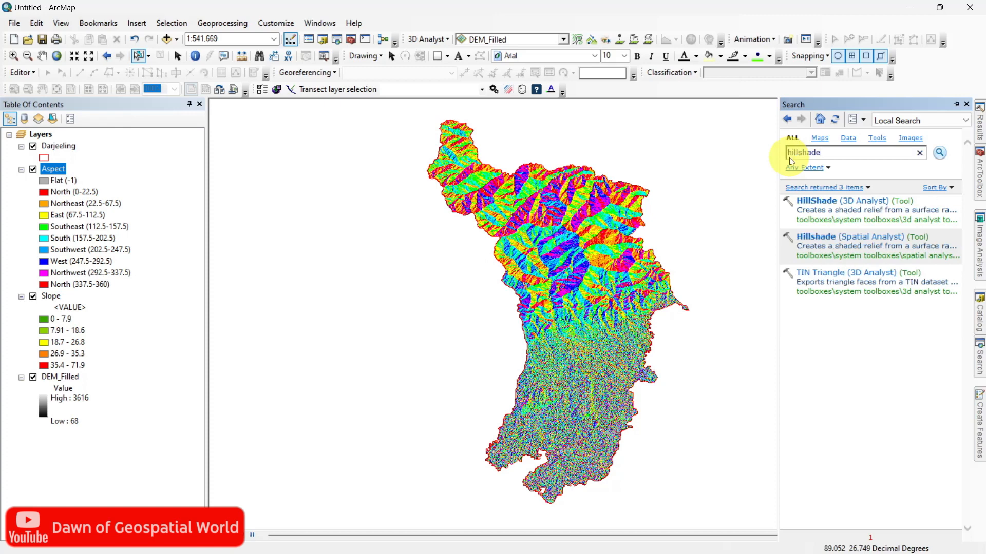
click(810, 238)
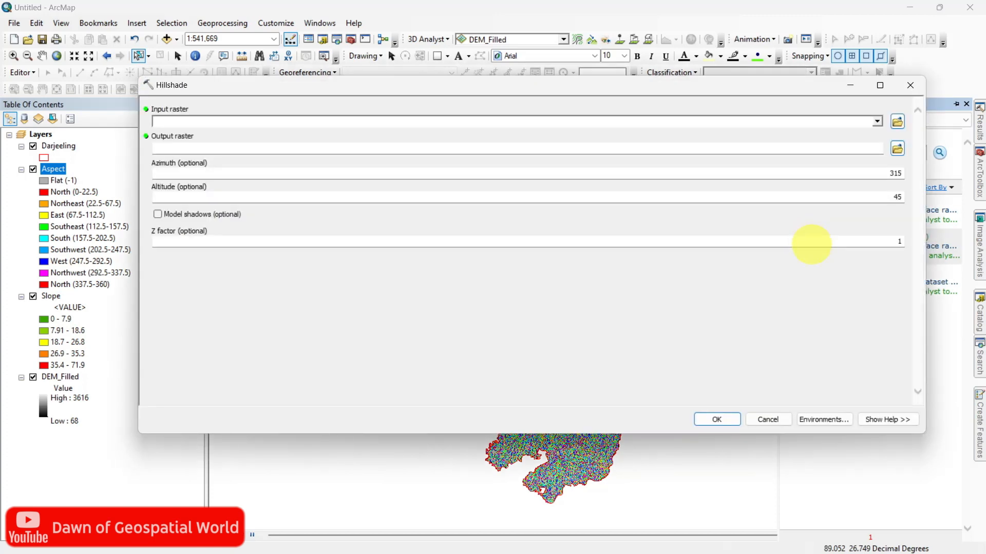
click(877, 121)
click(197, 157)
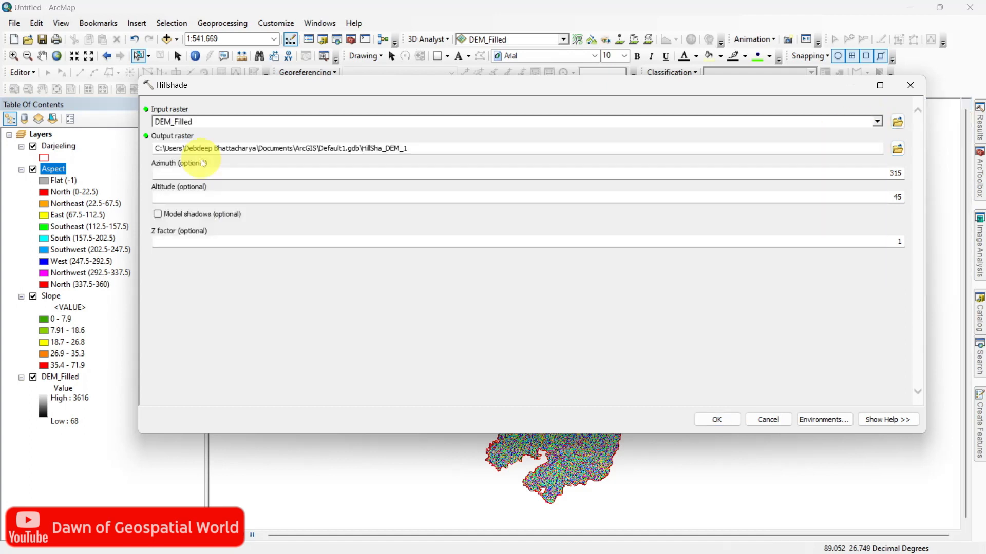
Step: Name the Hillshade output raster HillShade in Default1.gdb and run the tool
click(430, 147)
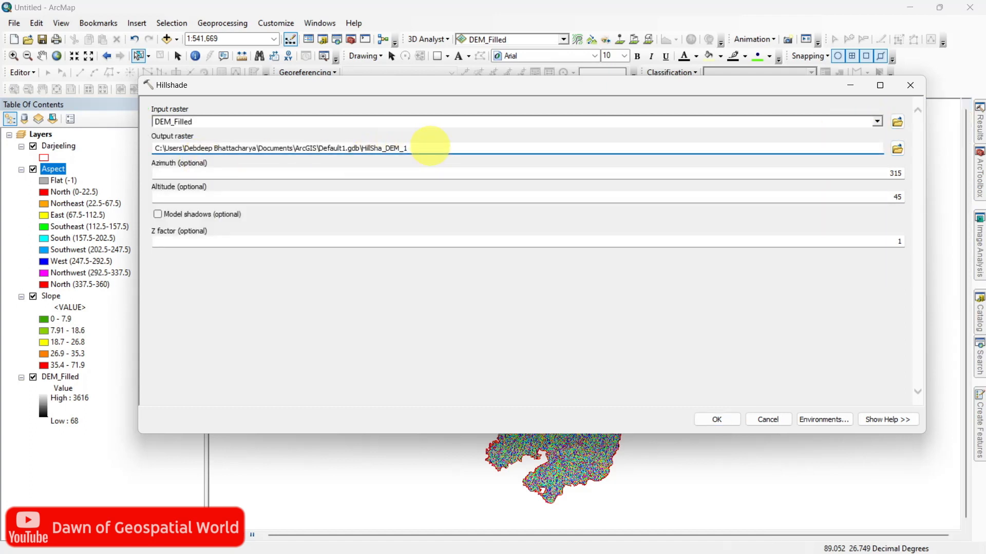
key(BackSpace)
key(BackSpace)
key(BackSpace)
key(BackSpace)
key(BackSpace)
key(BackSpace)
key(BackSpace)
text(ade)
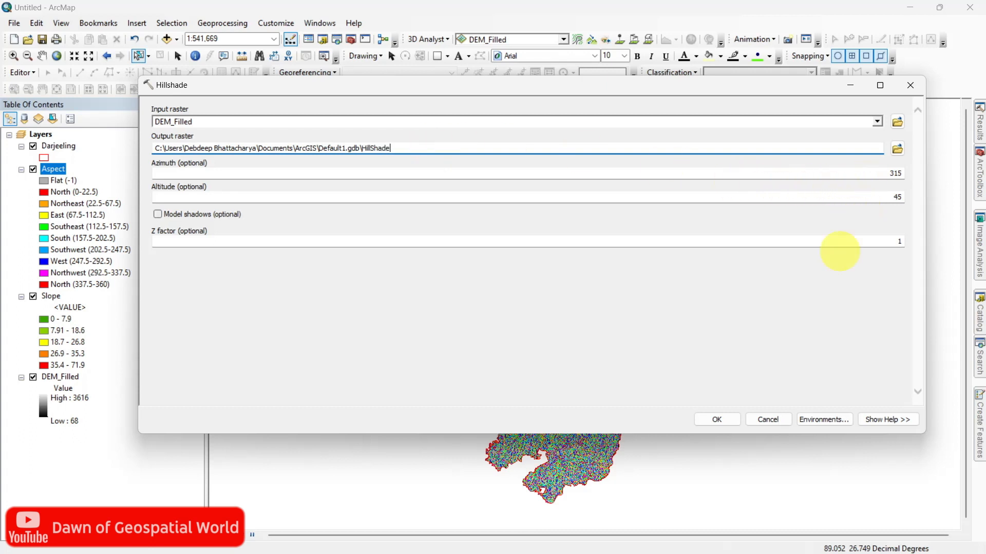
click(723, 420)
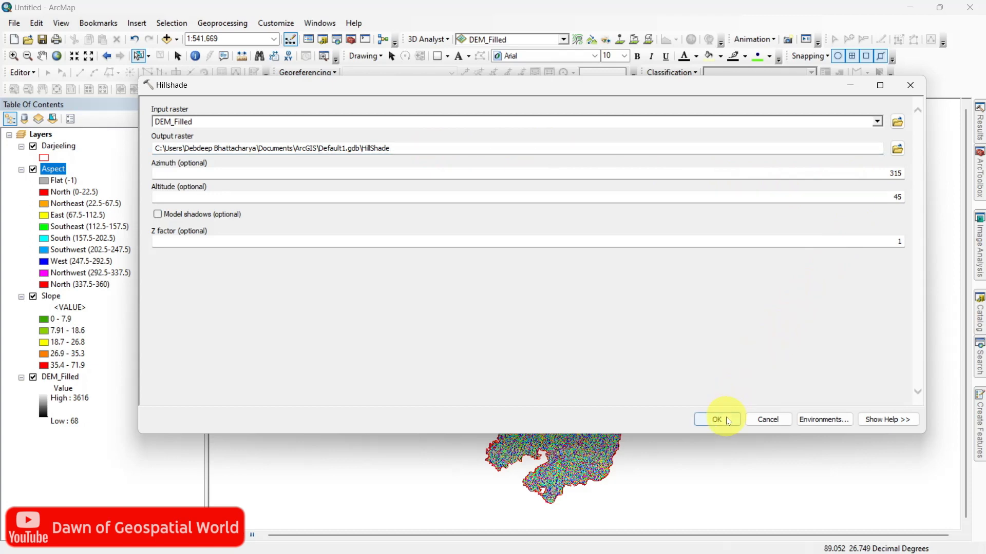